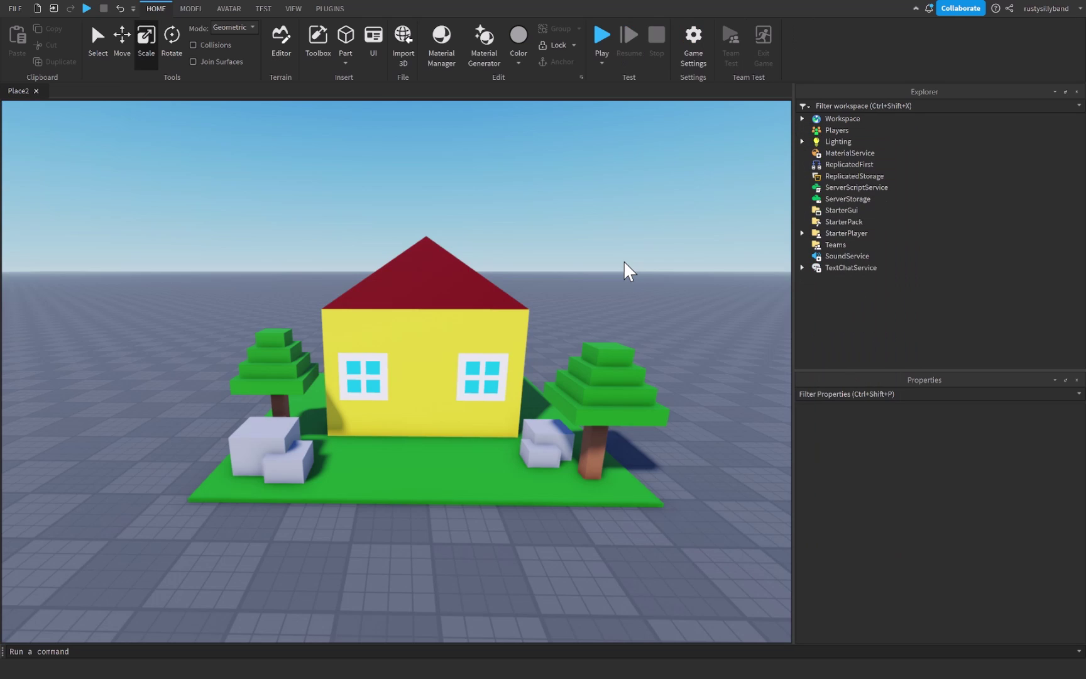
Expand the Workspace and examine which scene objects its unnamed parts correspond to
{"action": "right_click_drag", "start_coordinate": [624, 260], "coordinate": [623, 260]}
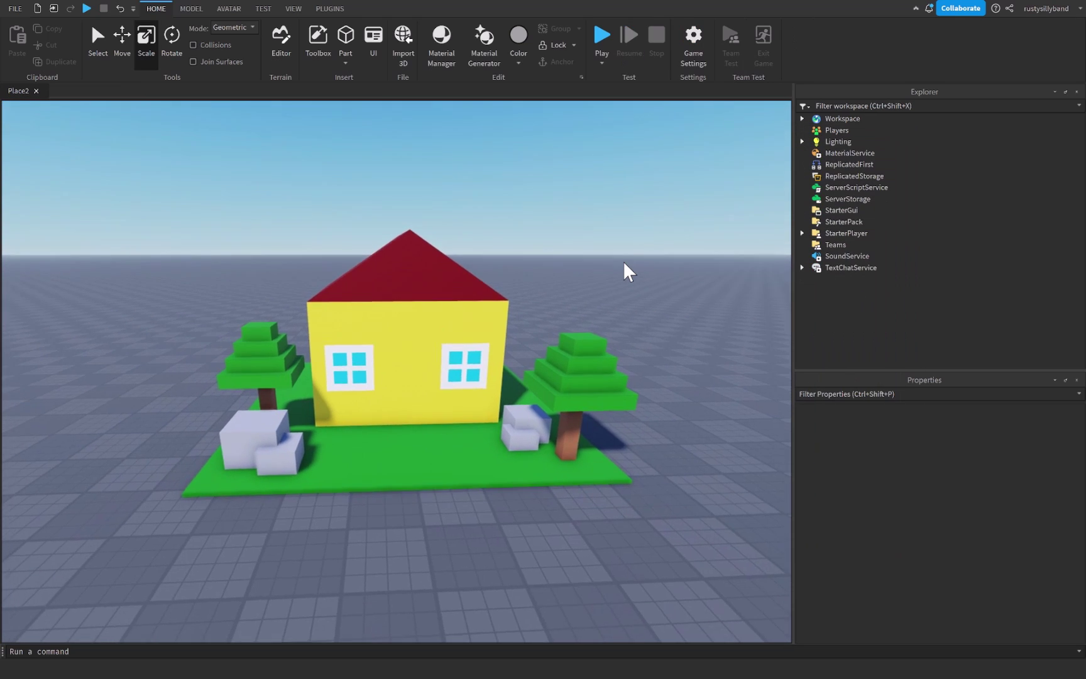
{"action": "left_click", "coordinate": [802, 119]}
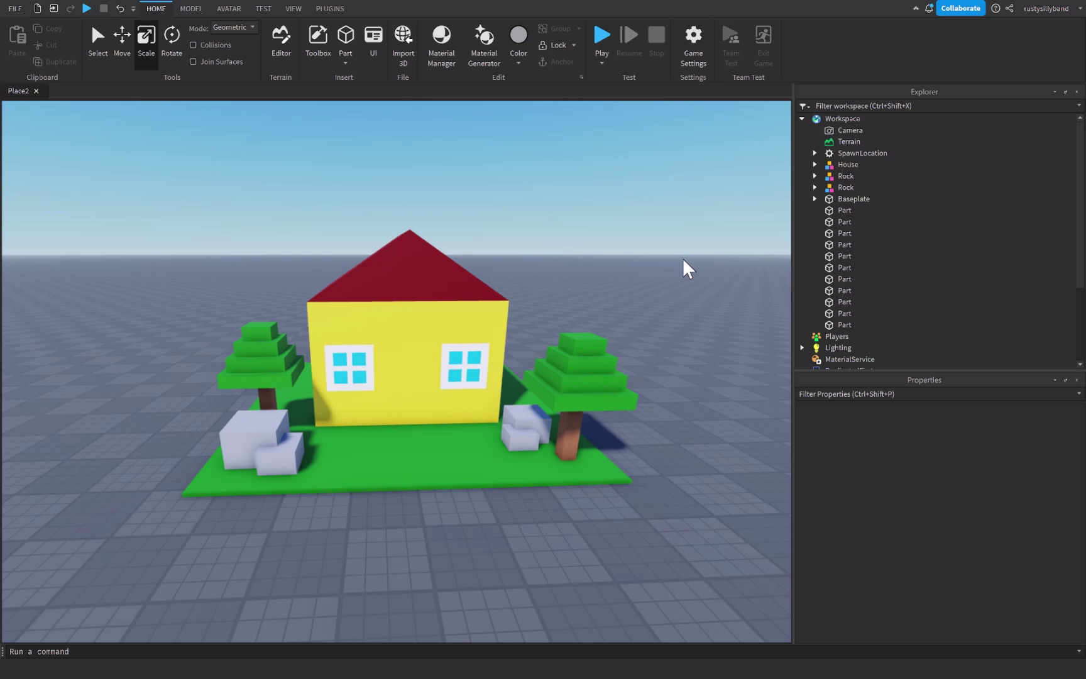
{"action": "scroll", "coordinate": [677, 263], "scroll_direction": "down", "scroll_amount": 3}
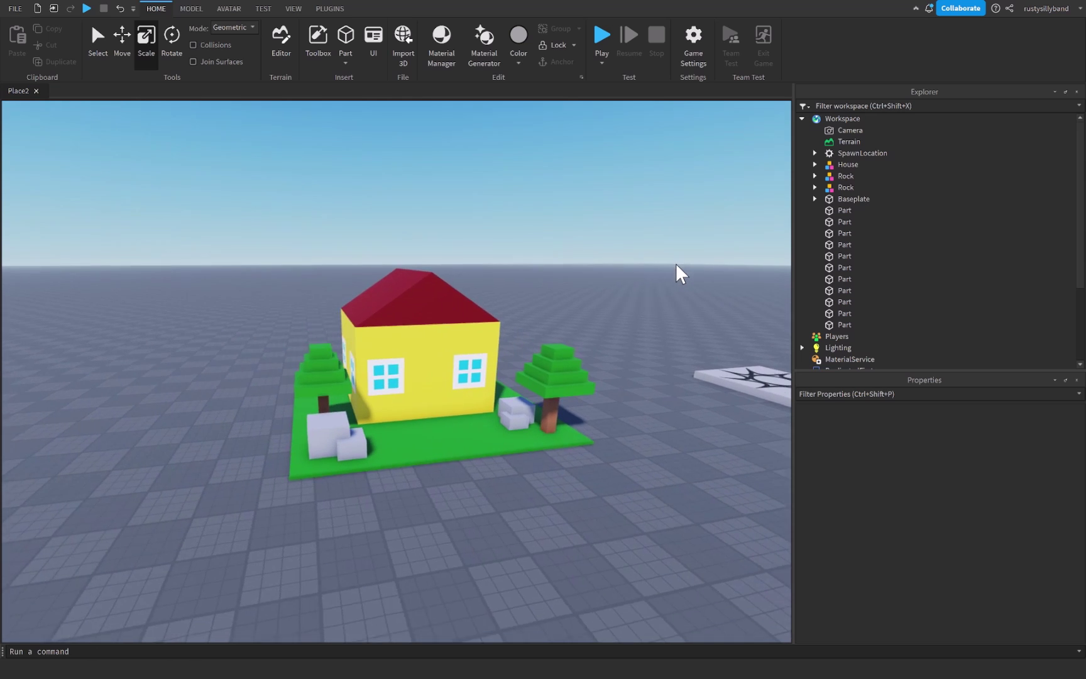
{"action": "scroll", "coordinate": [676, 263], "scroll_direction": "up", "scroll_amount": 3}
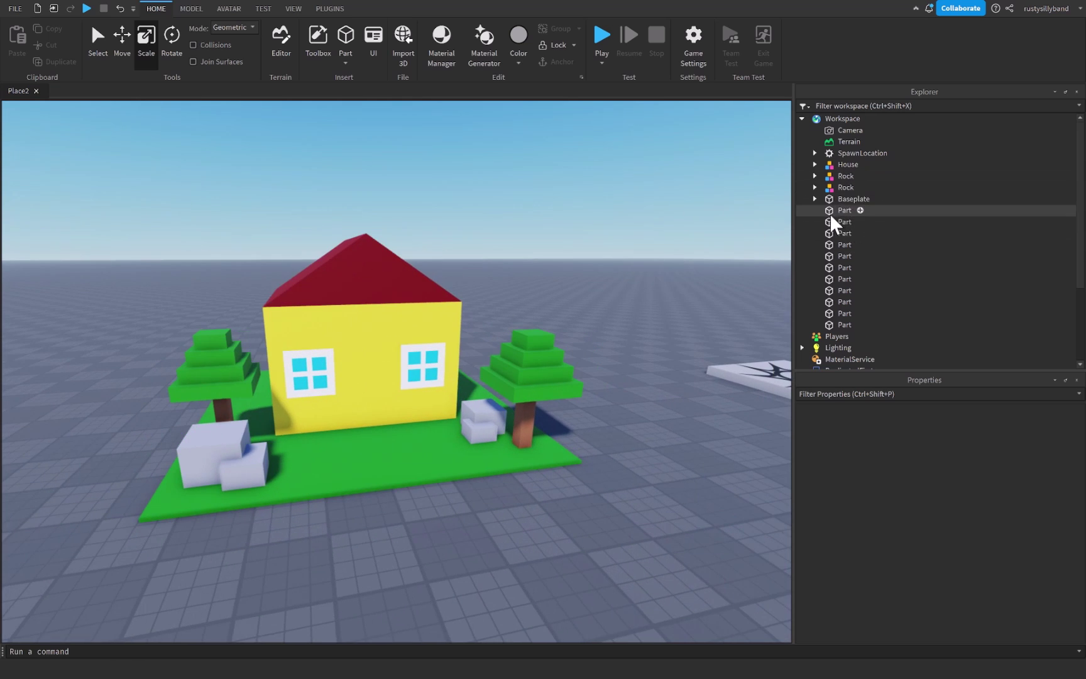
{"action": "left_click", "coordinate": [842, 210]}
{"action": "left_click", "coordinate": [839, 233]}
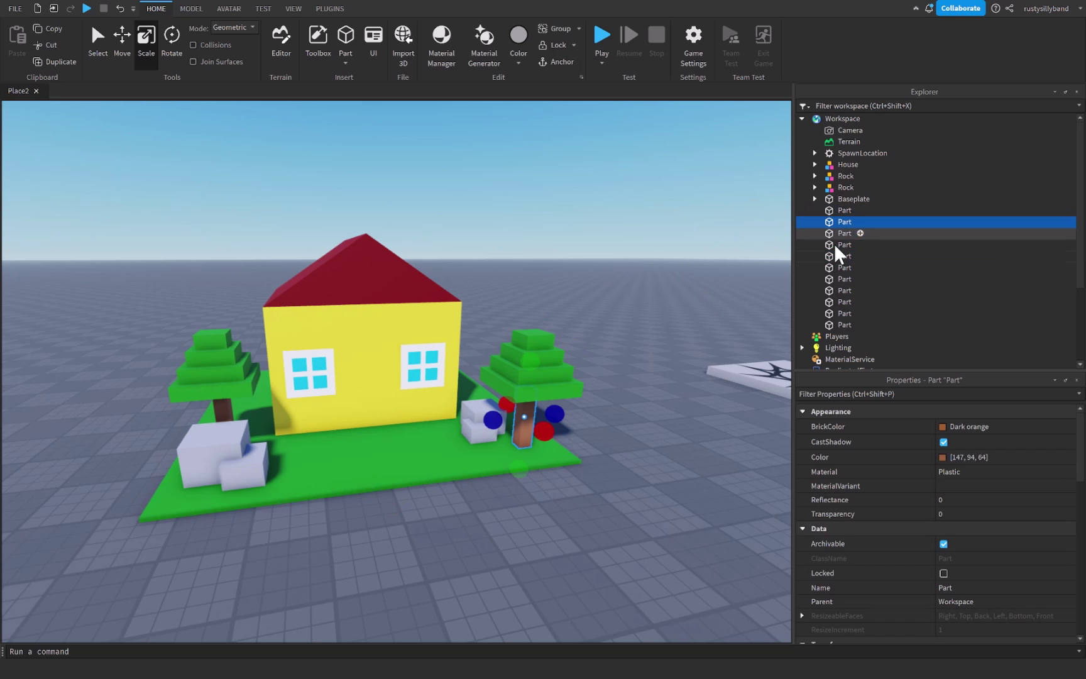
{"action": "left_click", "coordinate": [836, 290]}
{"action": "left_click", "coordinate": [836, 244]}
{"action": "left_click", "coordinate": [827, 293]}
{"action": "left_click", "coordinate": [656, 287]}
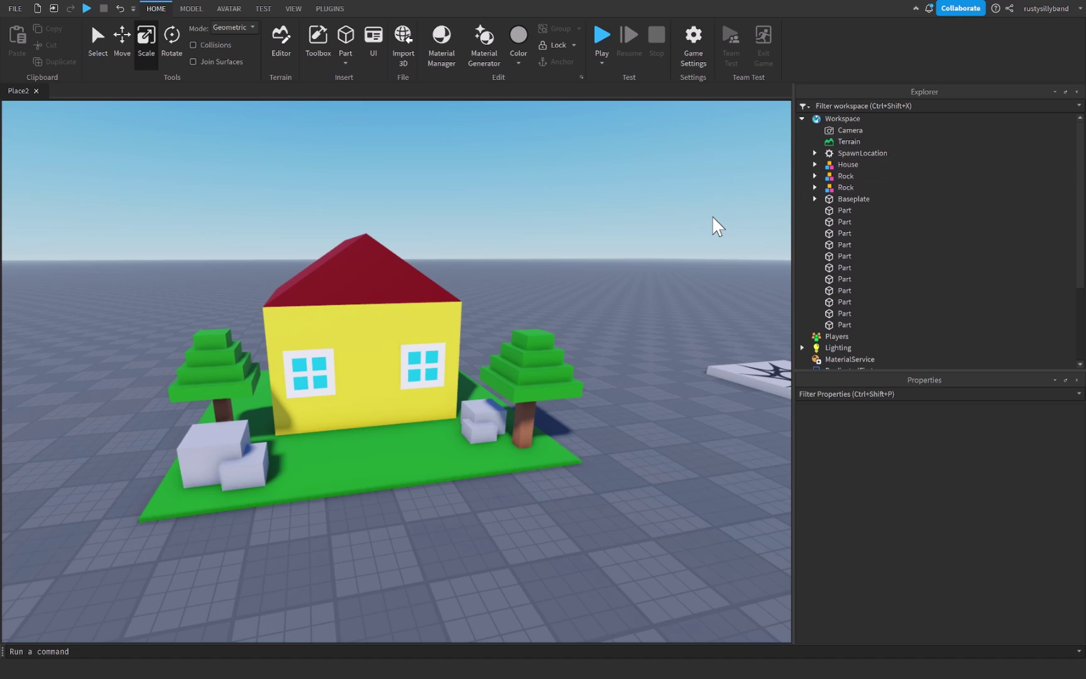
Rename the brown trunk part of the tree beside the smaller rock as Trunk
{"action": "scroll", "coordinate": [691, 301], "scroll_direction": "up", "scroll_amount": 5}
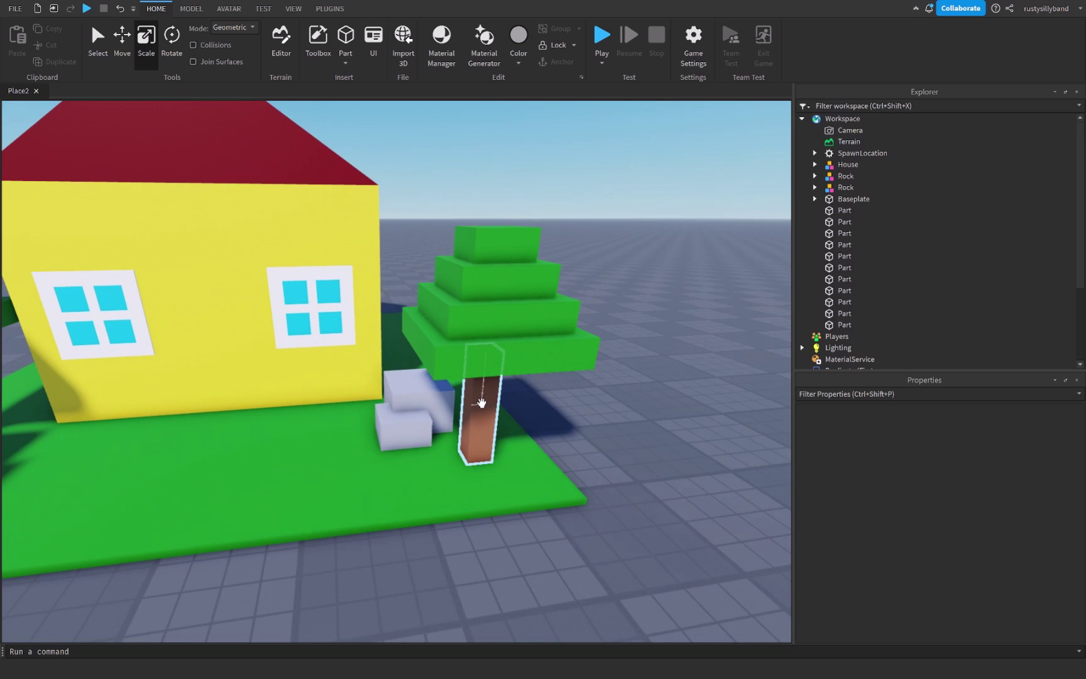
{"action": "left_click", "coordinate": [481, 402]}
{"action": "left_click", "coordinate": [844, 221]}
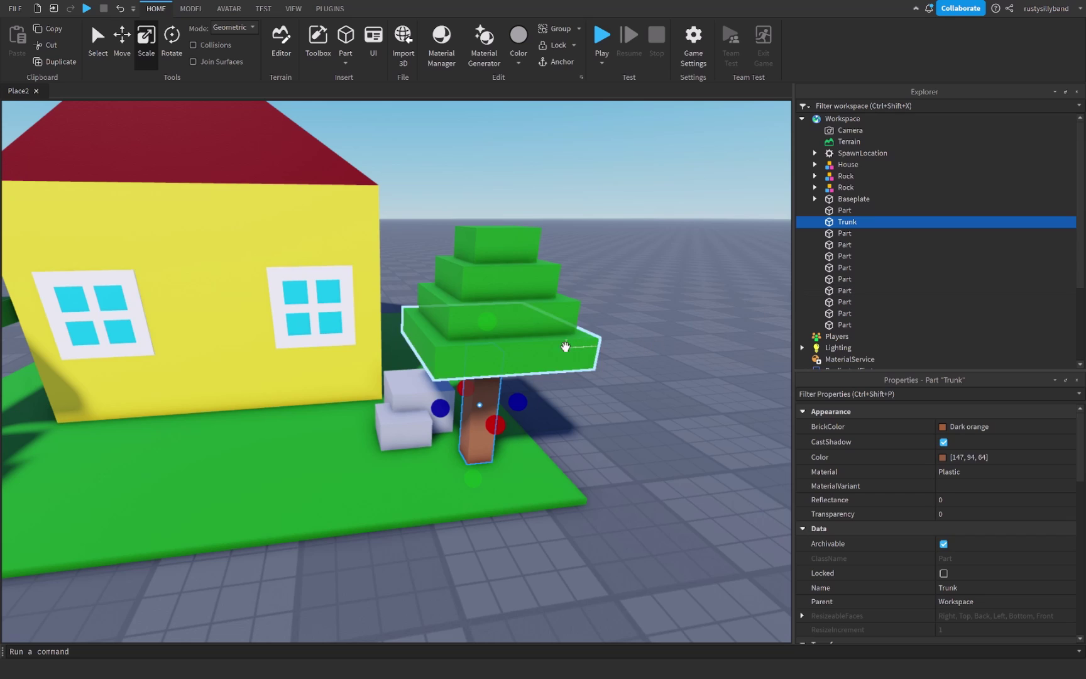
Rename the four green foliage parts above the trunk as Leaf
{"action": "left_click", "coordinate": [565, 347]}
{"action": "left_click", "coordinate": [569, 314], "text": "shift"}
{"action": "left_click", "coordinate": [527, 276], "text": "shift"}
{"action": "left_click", "coordinate": [523, 248], "text": "shift"}
{"action": "scroll", "coordinate": [943, 584], "scroll_direction": "down", "scroll_amount": 3}
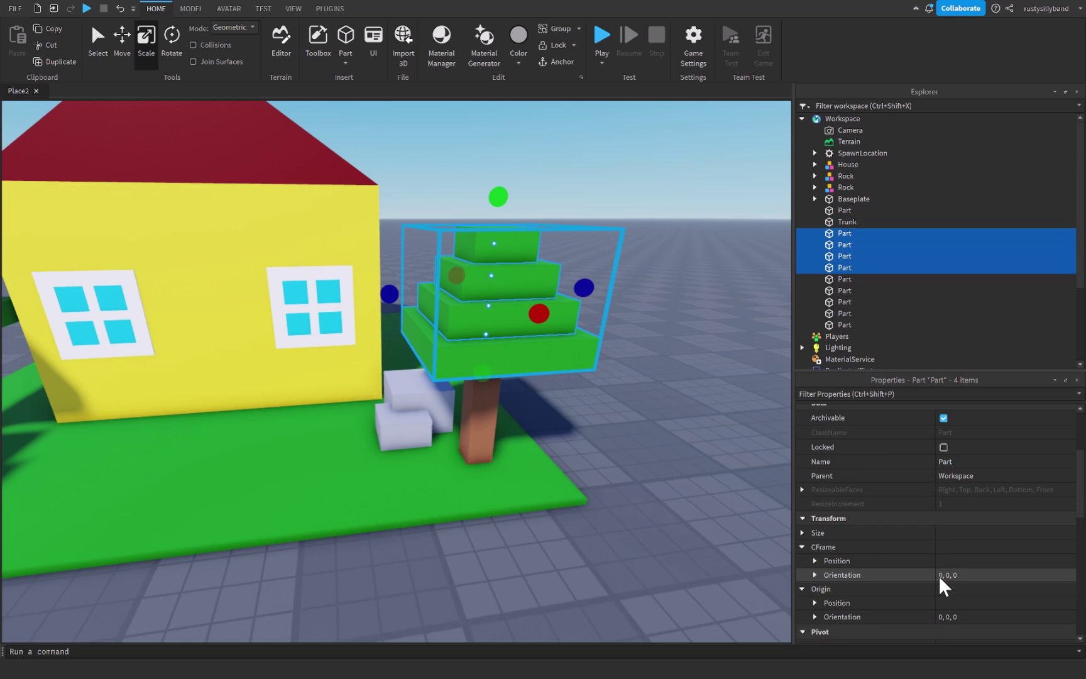
{"action": "left_click", "coordinate": [962, 462]}
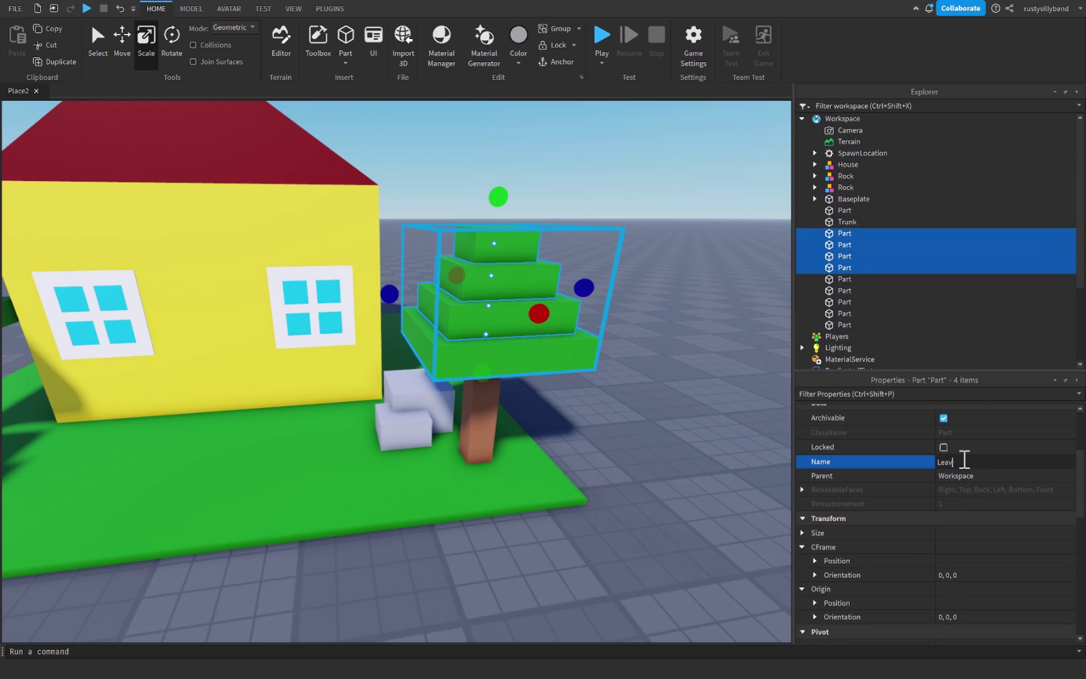
{"action": "type", "text": "Leaf"}
{"action": "key", "text": "Return"}
Group the trunk and its four leaf parts into a model named Tree and anchor it
{"action": "left_click", "coordinate": [846, 222], "text": "ctrl"}
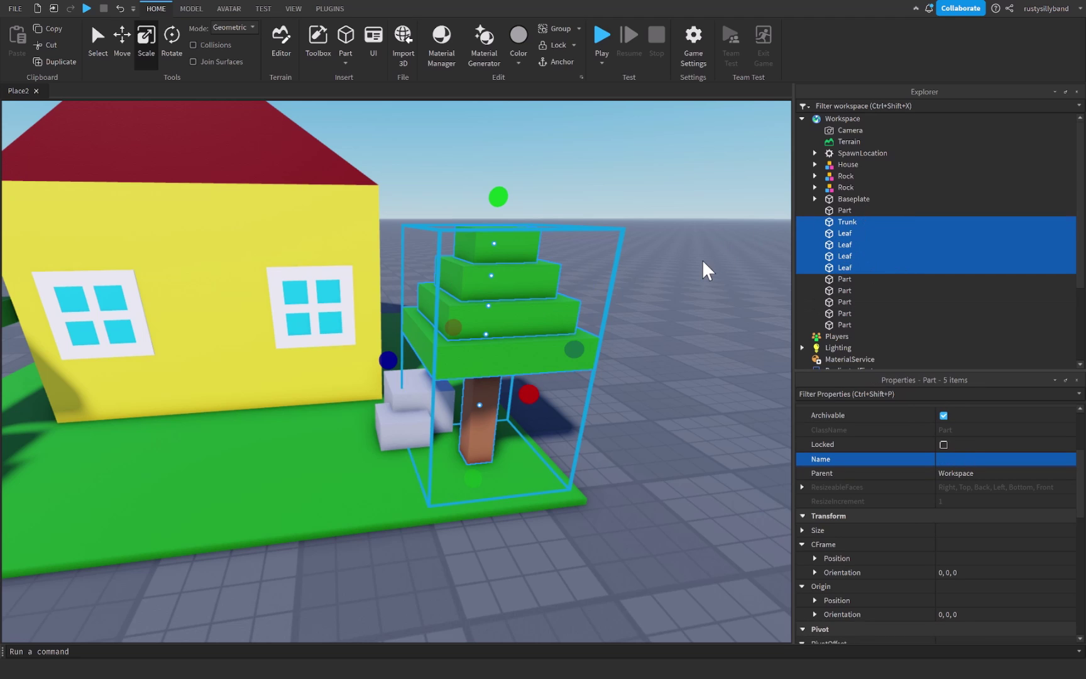
{"action": "key", "text": "ctrl+g"}
{"action": "key", "text": "F2"}
{"action": "type", "text": "Tre"}
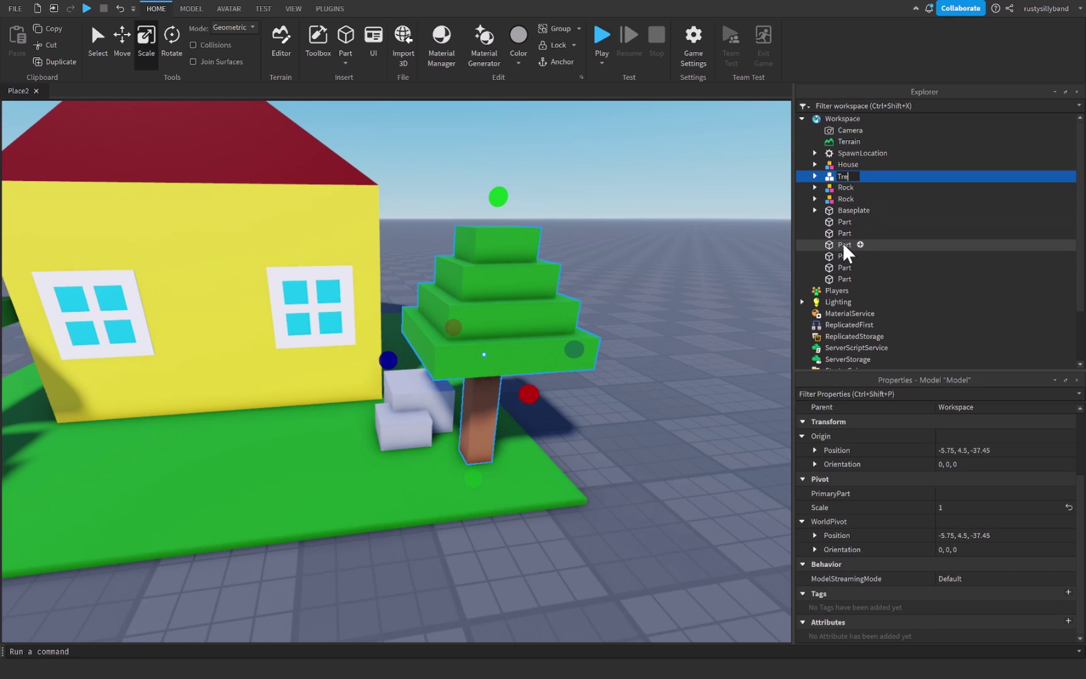
{"action": "type", "text": "e"}
{"action": "key", "text": "Return"}
{"action": "scroll", "coordinate": [603, 194], "scroll_direction": "up", "scroll_amount": 2}
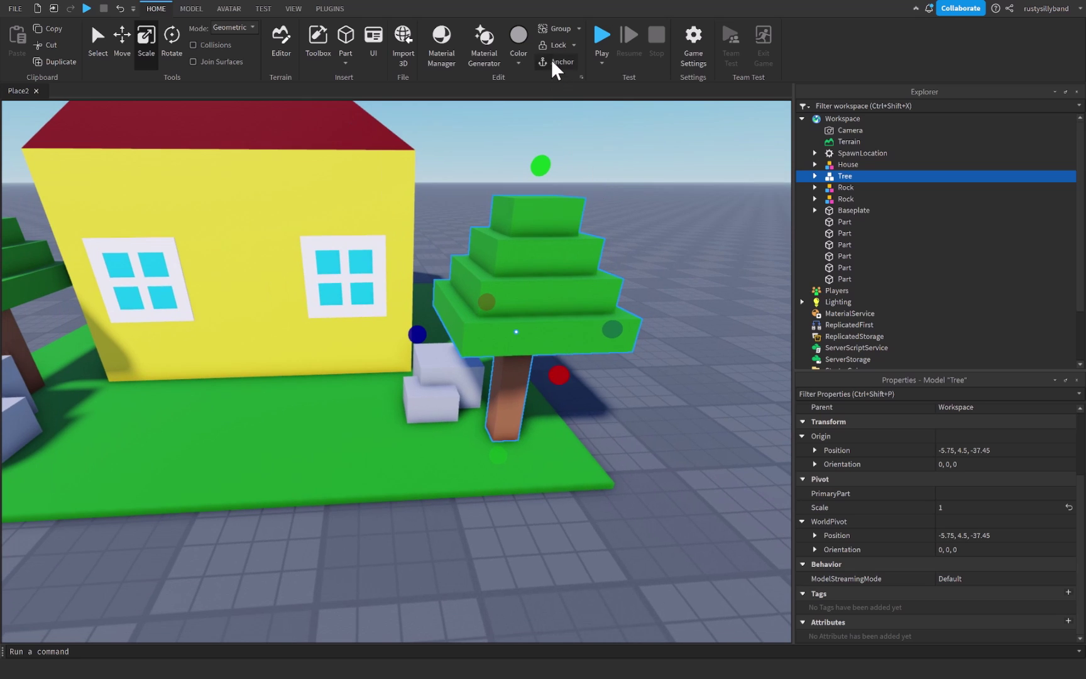
{"action": "left_click", "coordinate": [551, 62]}
Group the parts of the second tree, behind the larger rock, into a model named Tree
{"action": "scroll", "coordinate": [667, 250], "scroll_direction": "down", "scroll_amount": 2}
{"action": "right_click_drag", "start_coordinate": [667, 251], "coordinate": [634, 259]}
{"action": "key", "text": "a"}
{"action": "scroll", "coordinate": [336, 310], "scroll_direction": "up", "scroll_amount": 2}
{"action": "left_click", "coordinate": [329, 335]}
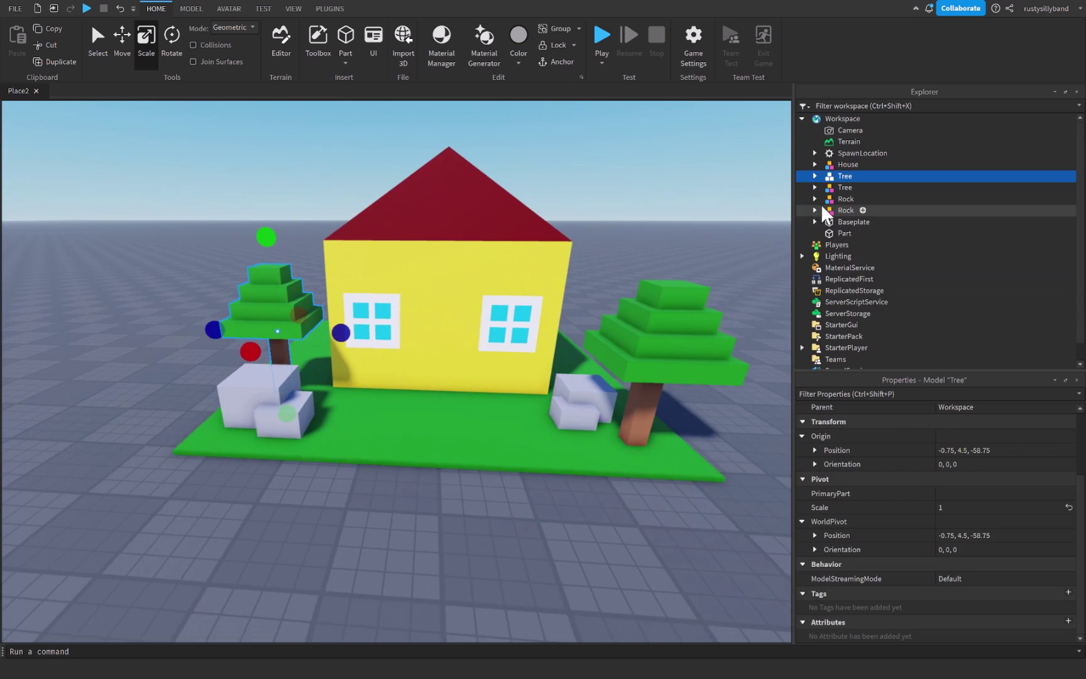
Group both Tree models into a folder named Trees
{"action": "left_click", "coordinate": [840, 187], "text": "ctrl"}
{"action": "right_click", "coordinate": [841, 186]}
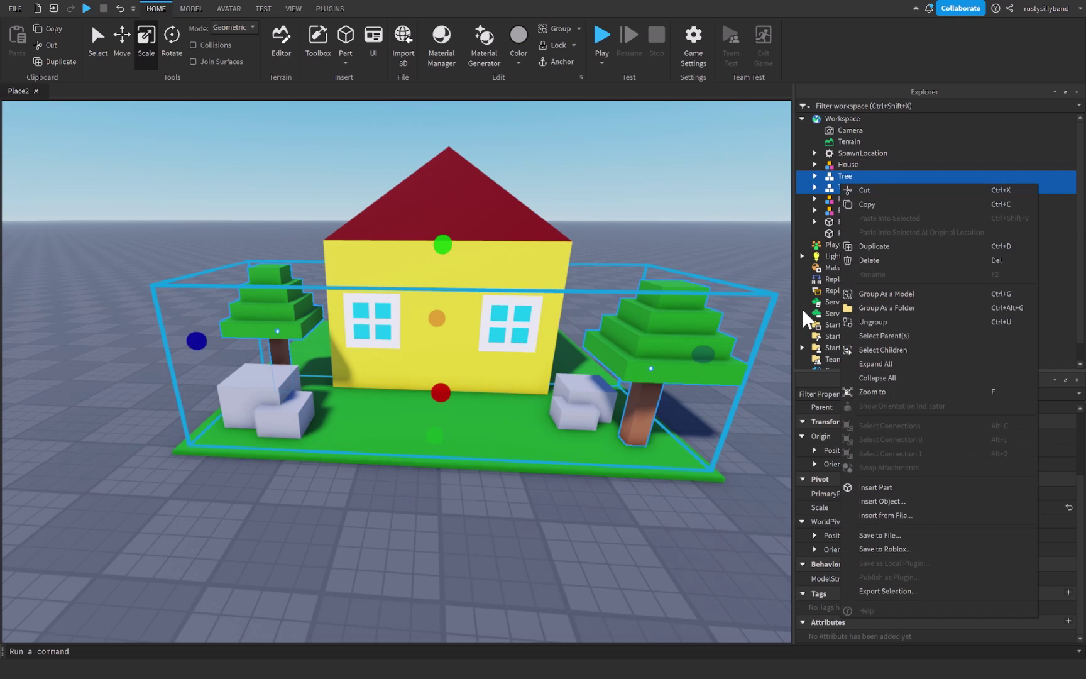
{"action": "left_click", "coordinate": [868, 306]}
{"action": "key", "text": "F2"}
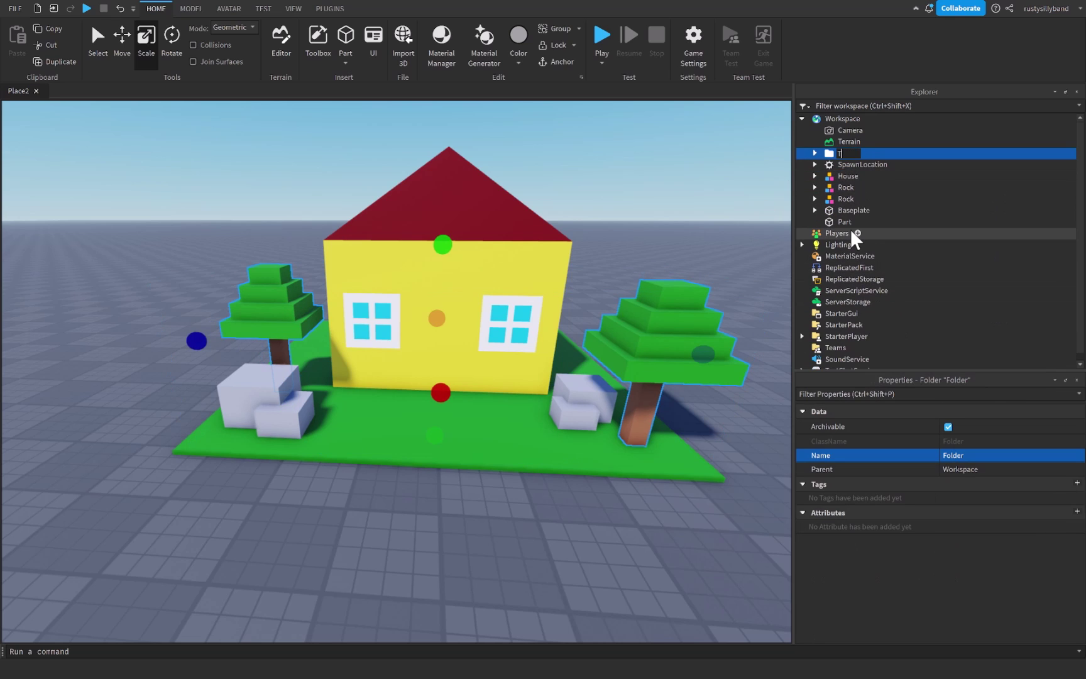
{"action": "type", "text": "Trees"}
{"action": "key", "text": "Return"}
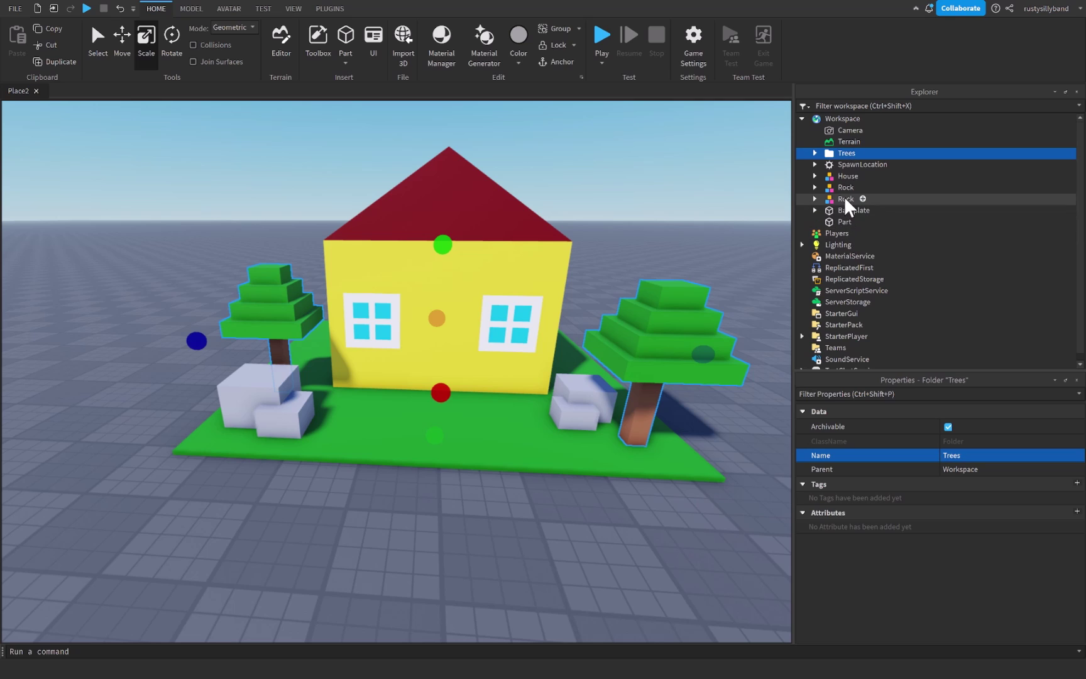
Group both Rock models into a folder named Rocks
{"action": "left_click", "coordinate": [839, 186]}
{"action": "left_click", "coordinate": [843, 198], "text": "ctrl"}
{"action": "right_click", "coordinate": [829, 196]}
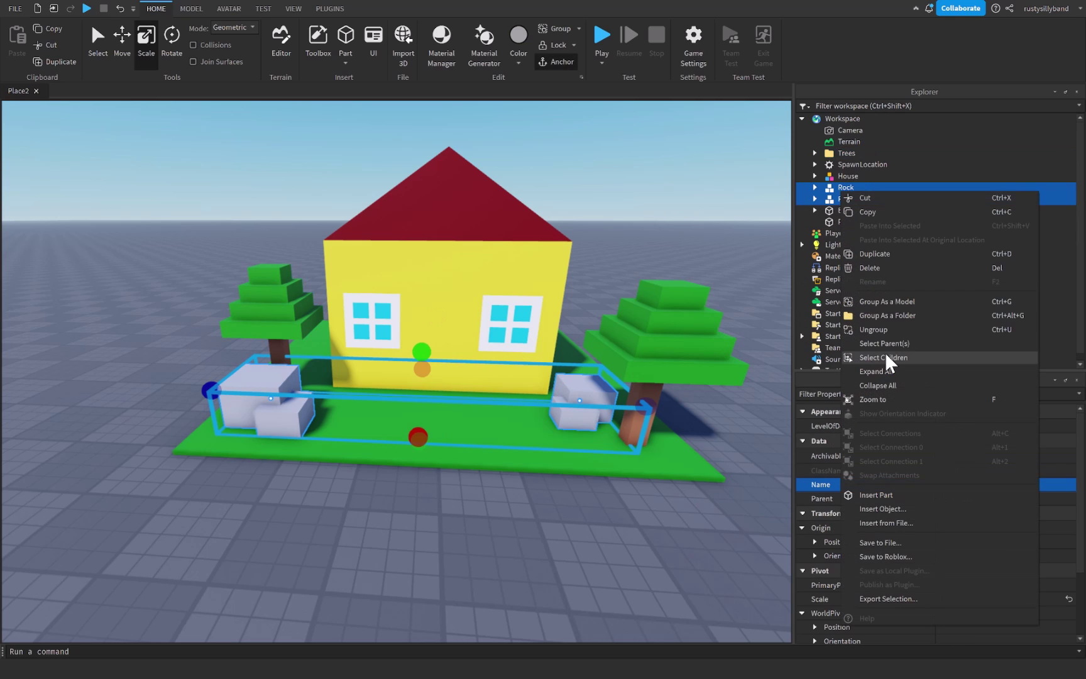
{"action": "left_click", "coordinate": [887, 315]}
{"action": "key", "text": "F2"}
{"action": "type", "text": "Rocks"}
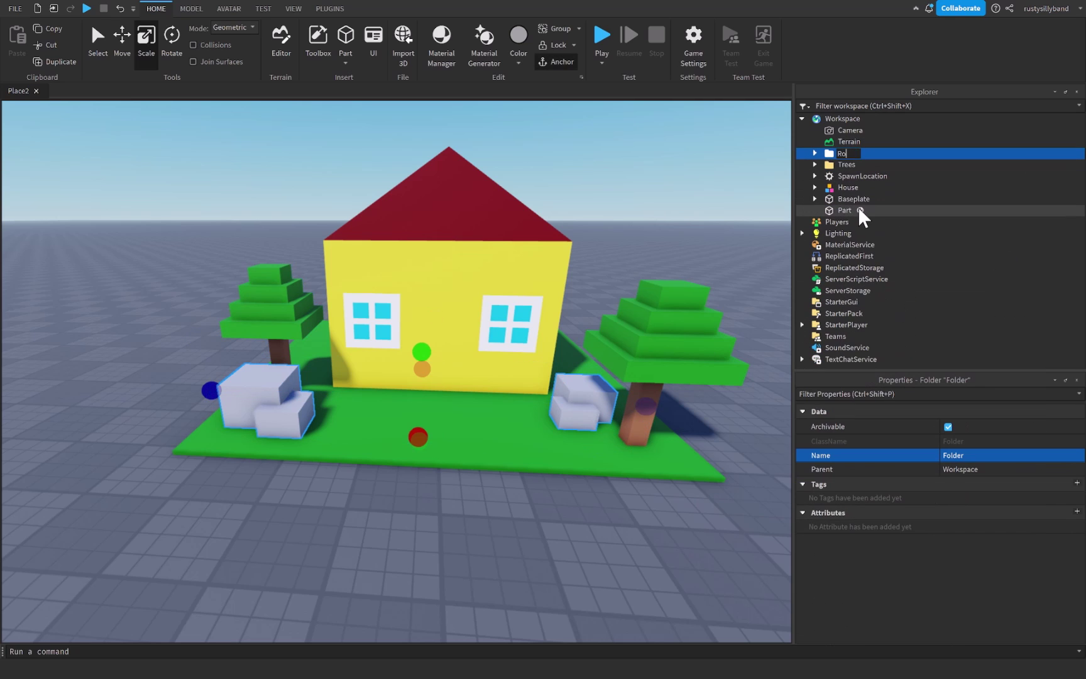
{"action": "key", "text": "Return"}
Group the House model into a folder named House
{"action": "left_click", "coordinate": [842, 177]}
{"action": "left_click", "coordinate": [836, 186]}
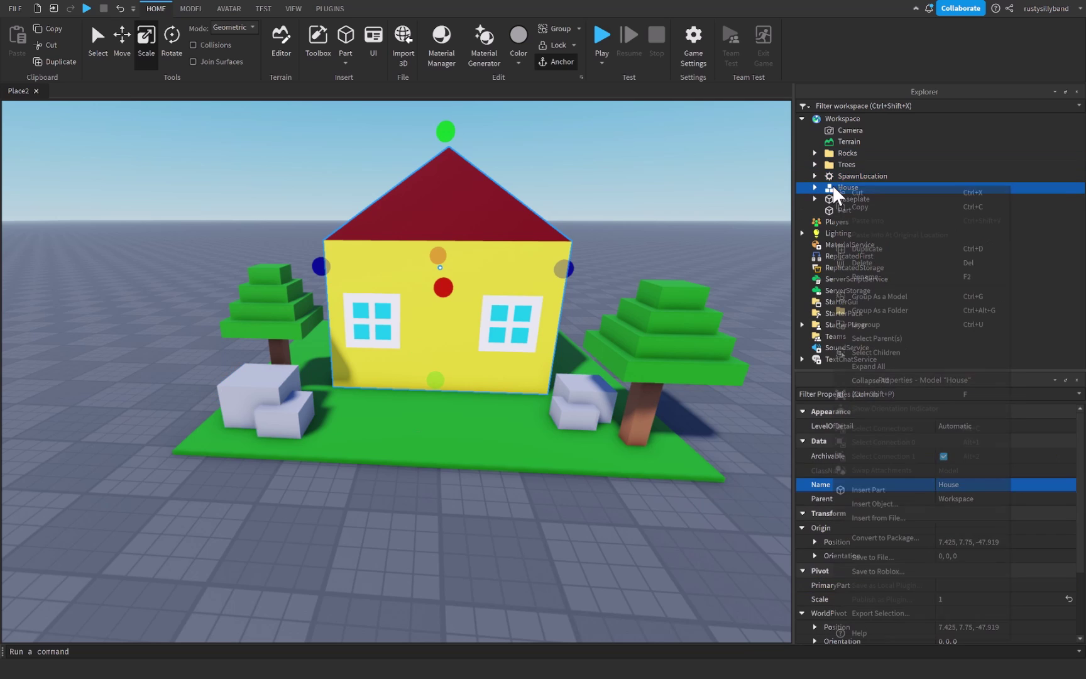
{"action": "right_click", "coordinate": [832, 184]}
{"action": "left_click", "coordinate": [874, 307]}
{"action": "key", "text": "F2"}
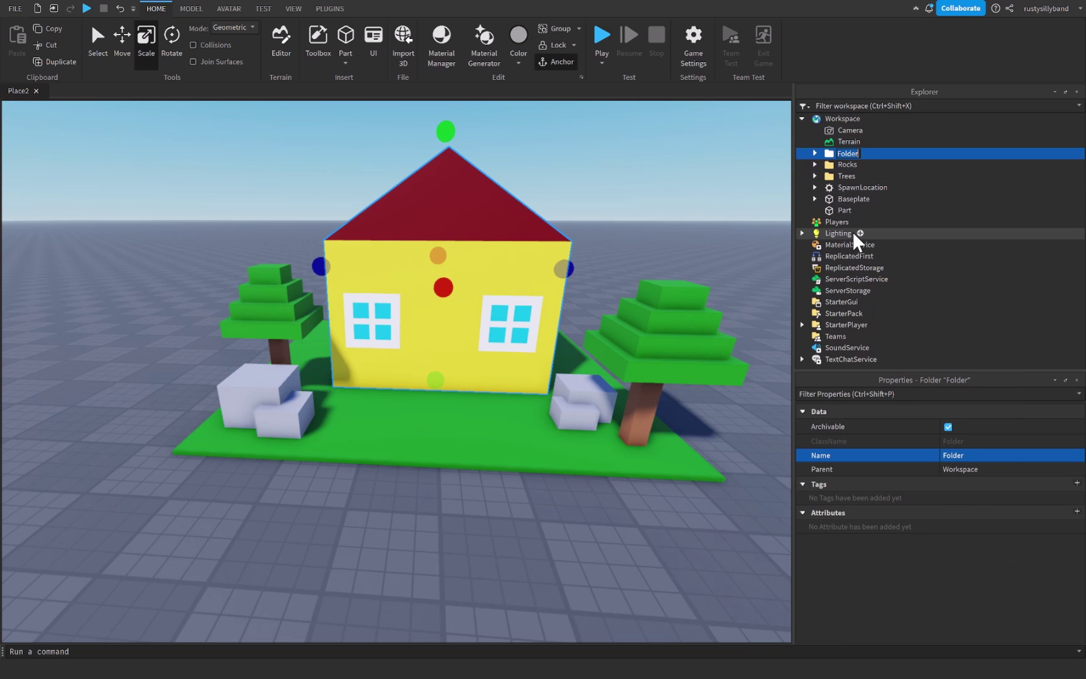
{"action": "type", "text": "House"}
{"action": "key", "text": "Return"}
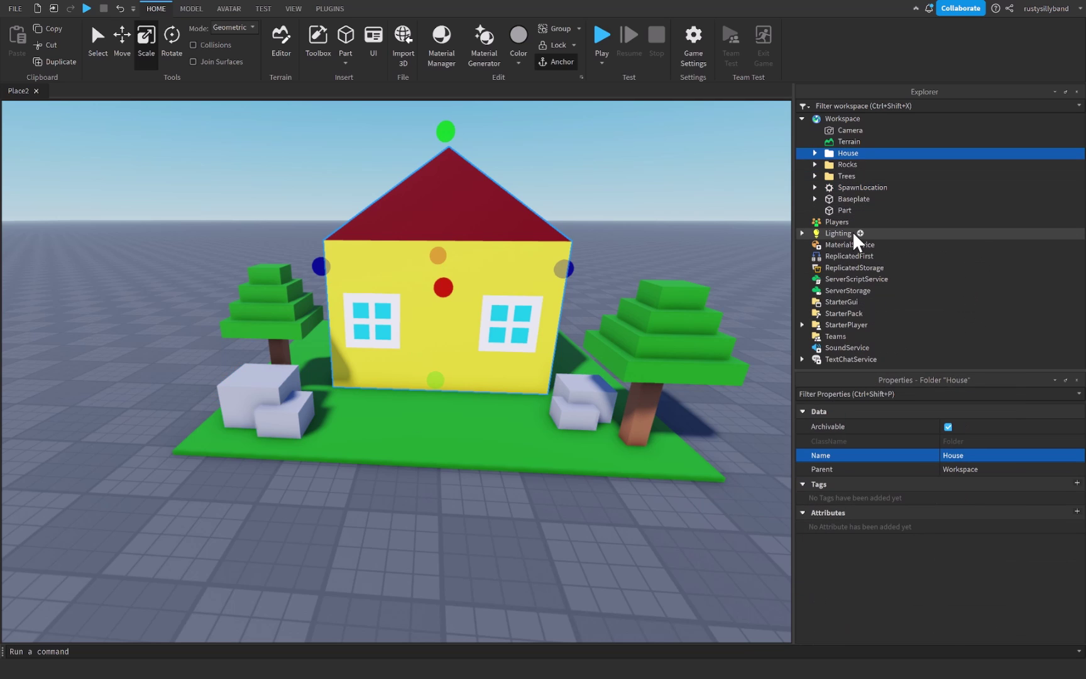
Group the House, Rocks and Trees folders into a parent folder named Map
{"action": "left_click", "coordinate": [842, 176], "text": "shift"}
{"action": "right_click", "coordinate": [843, 167]}
{"action": "left_click", "coordinate": [883, 288]}
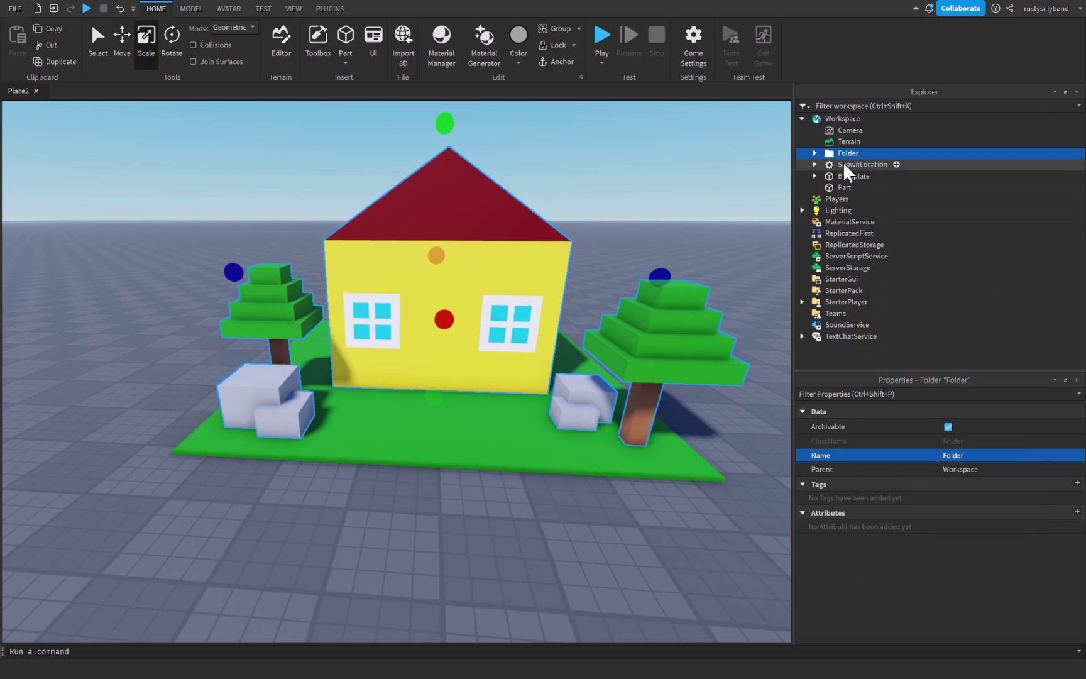
{"action": "key", "text": "F2"}
{"action": "type", "text": "Map"}
{"action": "key", "text": "Return"}
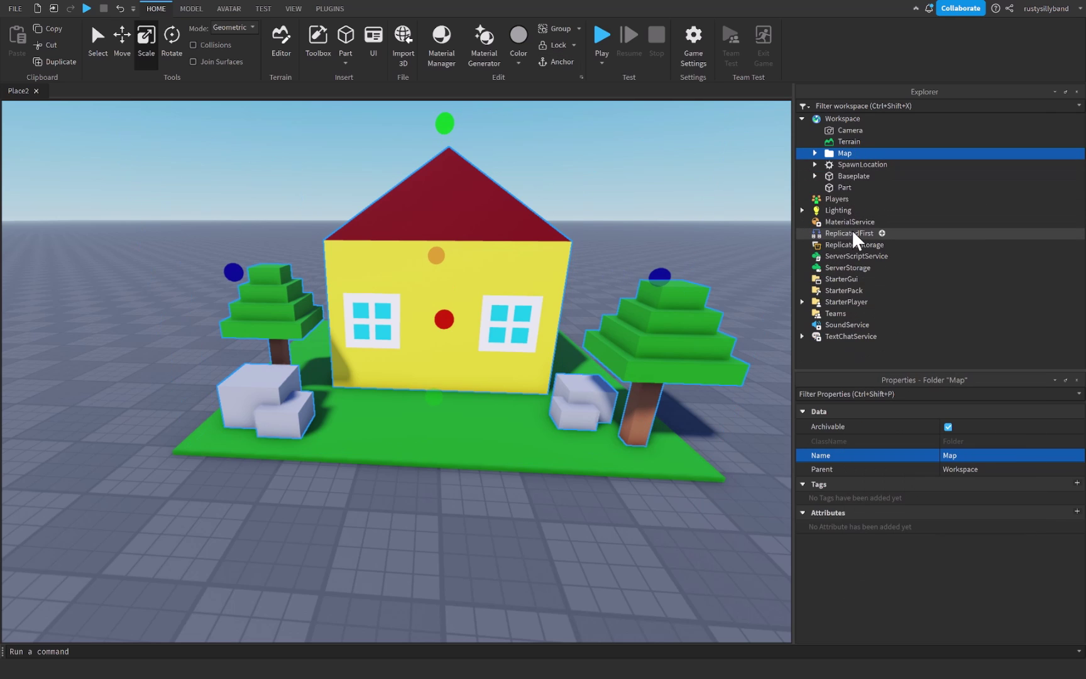
Rename the green ground part as Floor and move it into the Map folder
{"action": "left_click", "coordinate": [834, 187]}
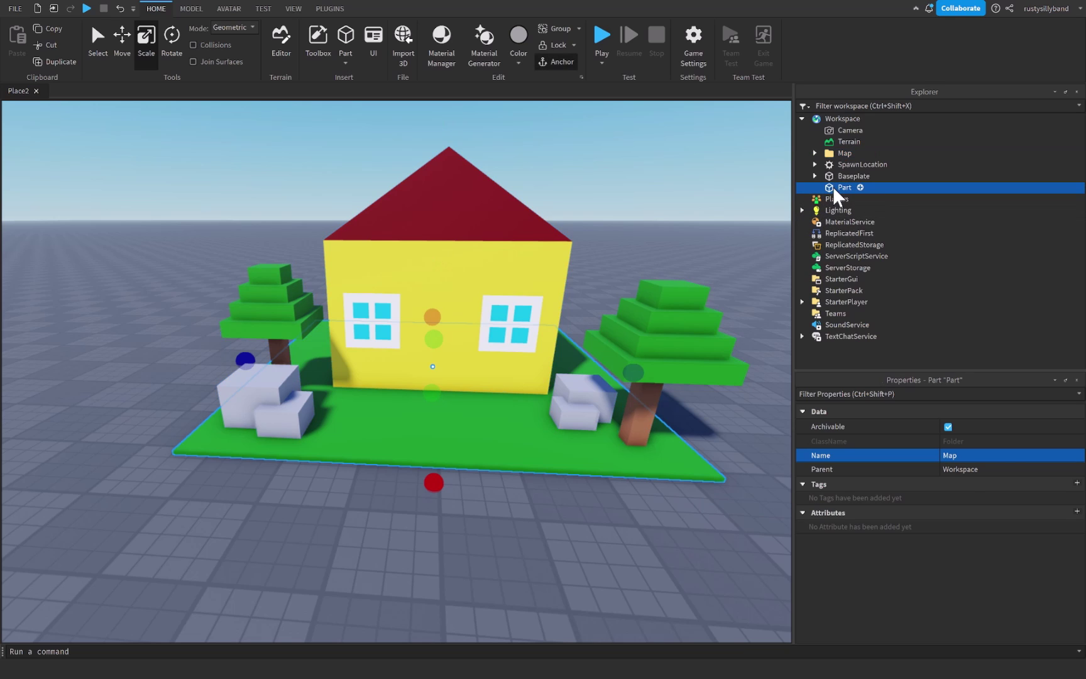
{"action": "key", "text": "F2"}
{"action": "type", "text": "Floor"}
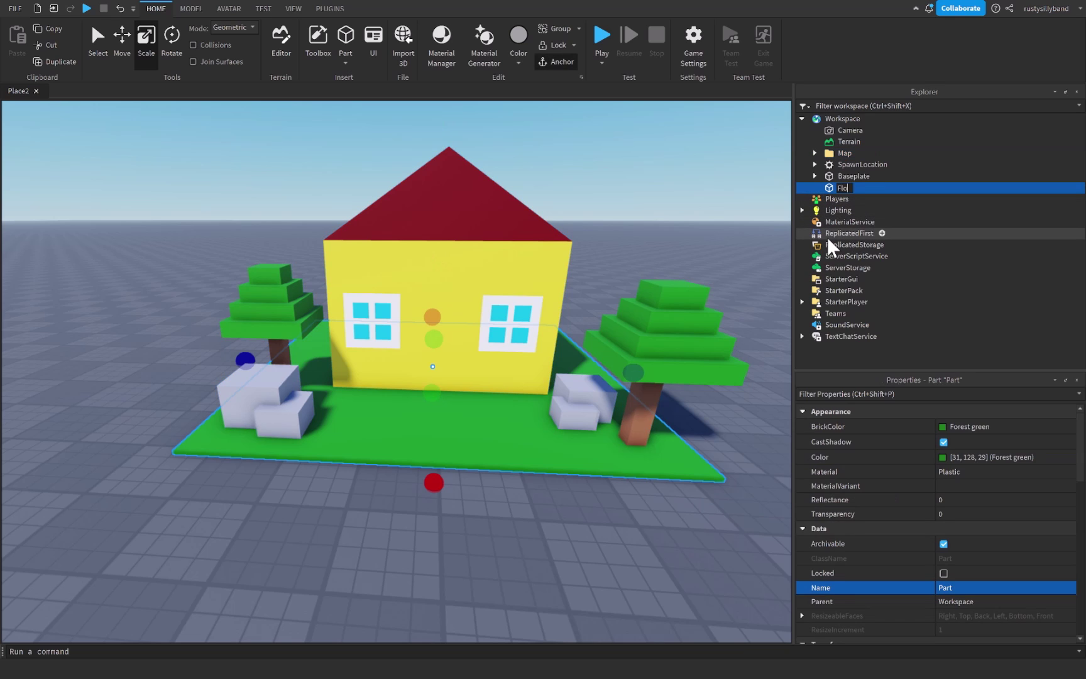
{"action": "key", "text": "Return"}
{"action": "left_click_drag", "start_coordinate": [832, 186], "coordinate": [824, 153]}
Review the contents of the Map folder, including its House, Rocks and Trees subfolders
{"action": "left_click", "coordinate": [820, 153]}
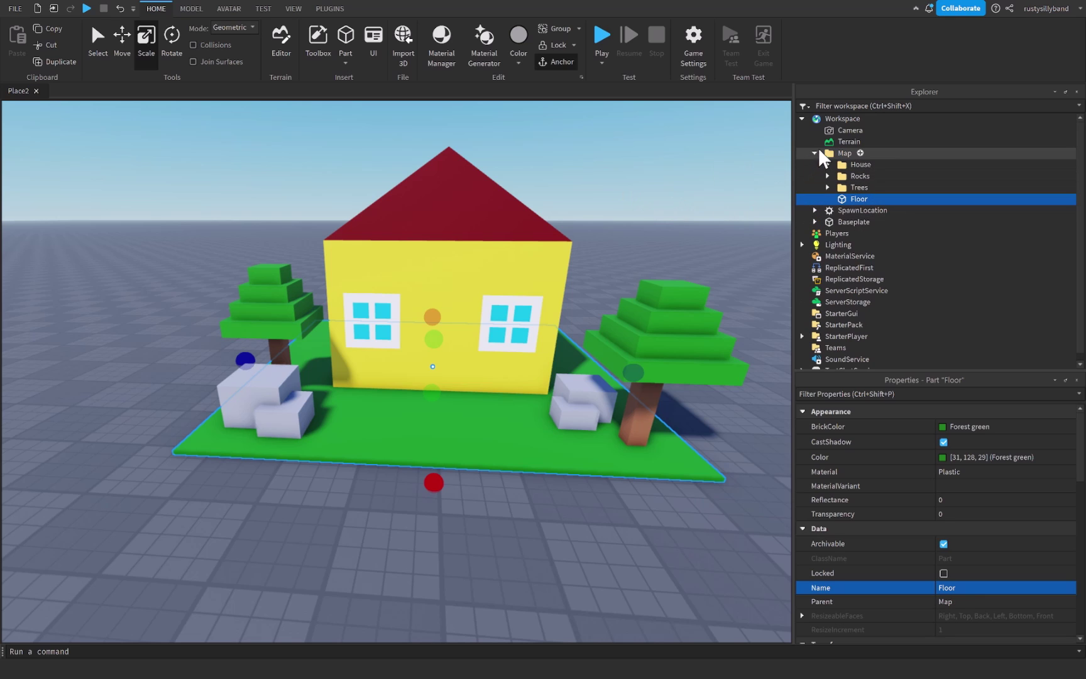
{"action": "left_click", "coordinate": [827, 164]}
{"action": "left_click", "coordinate": [827, 164]}
{"action": "left_click", "coordinate": [827, 176]}
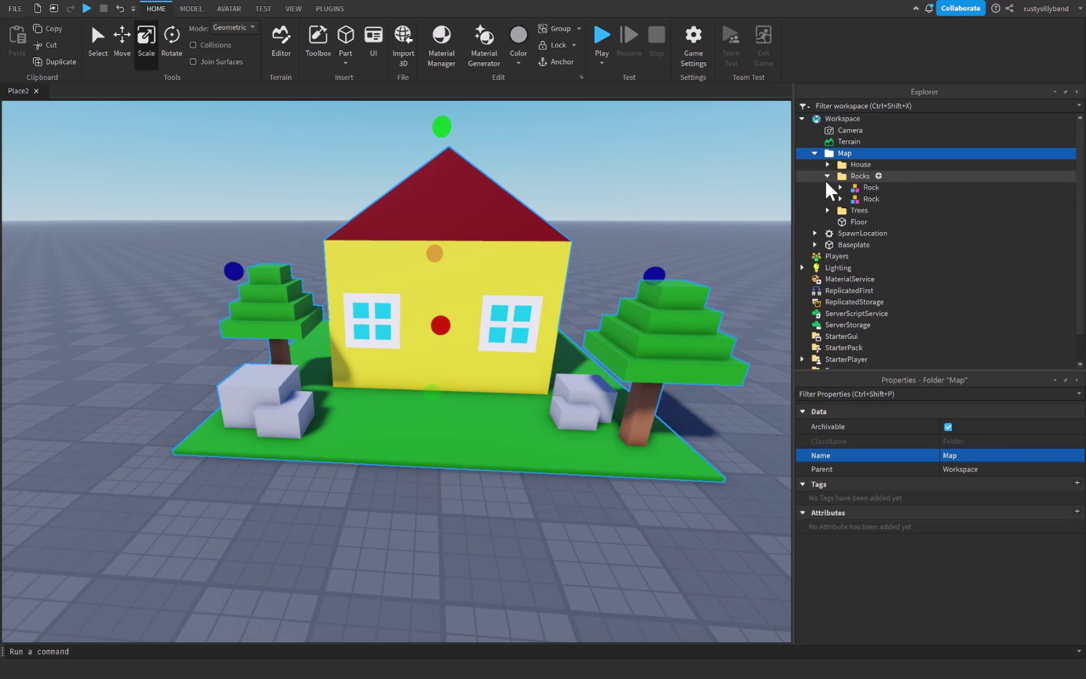
{"action": "left_click", "coordinate": [839, 199]}
{"action": "left_click", "coordinate": [840, 199]}
{"action": "left_click", "coordinate": [827, 176]}
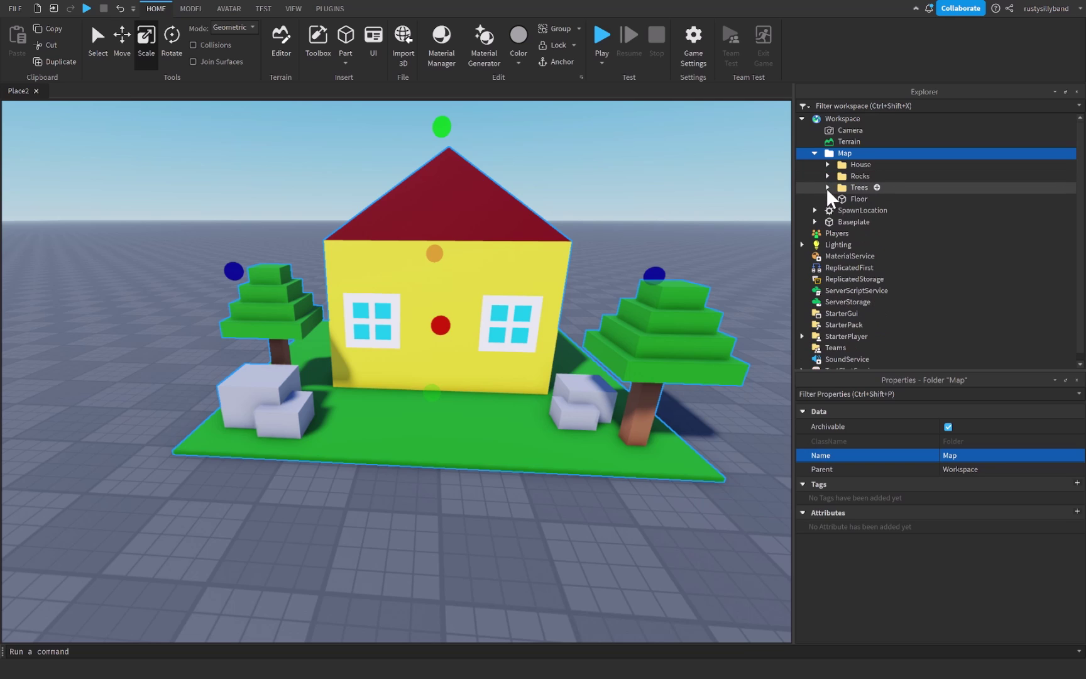
{"action": "left_click", "coordinate": [827, 187]}
{"action": "left_click", "coordinate": [827, 188]}
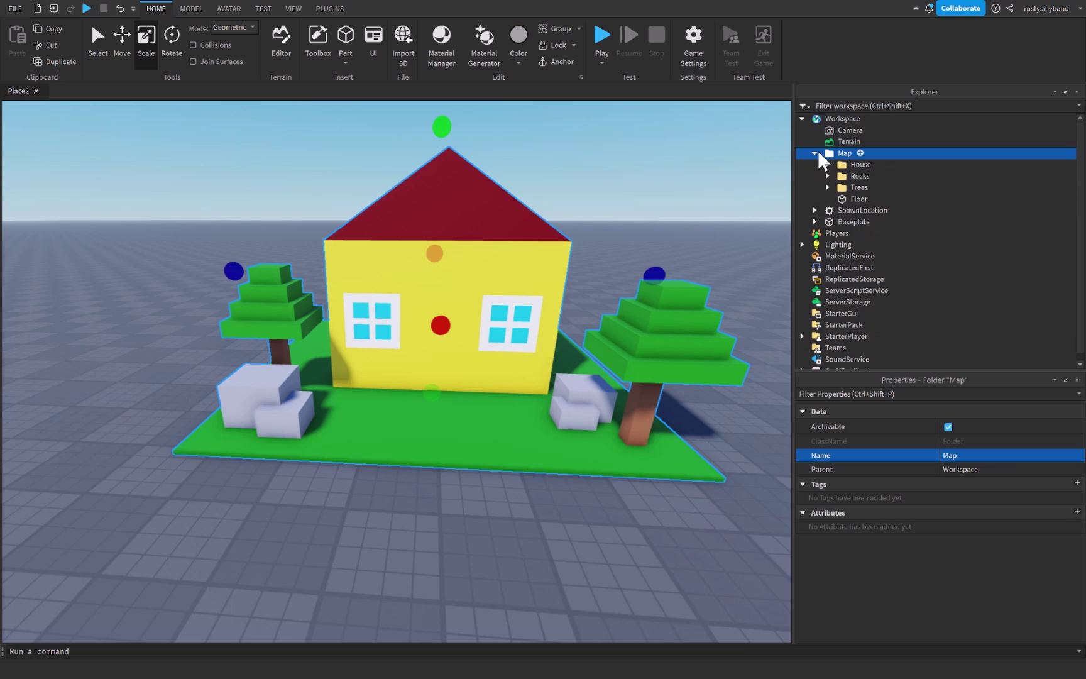
{"action": "left_click", "coordinate": [815, 153]}
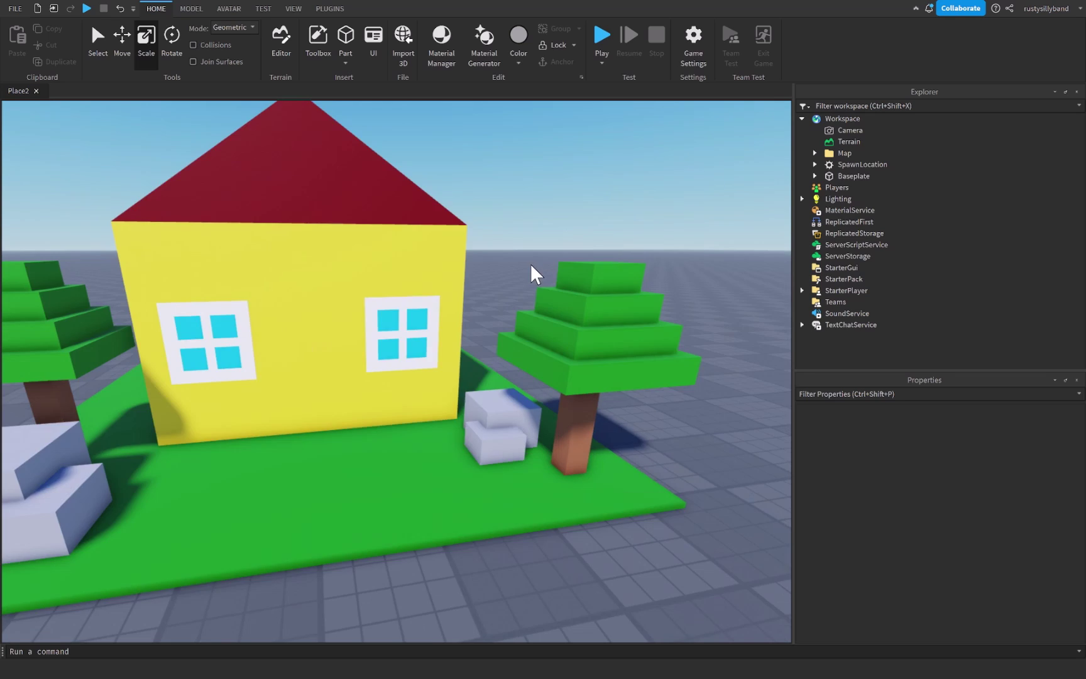
{"action": "key", "text": "s"}
{"action": "right_click_drag", "start_coordinate": [530, 263], "coordinate": [523, 266]}
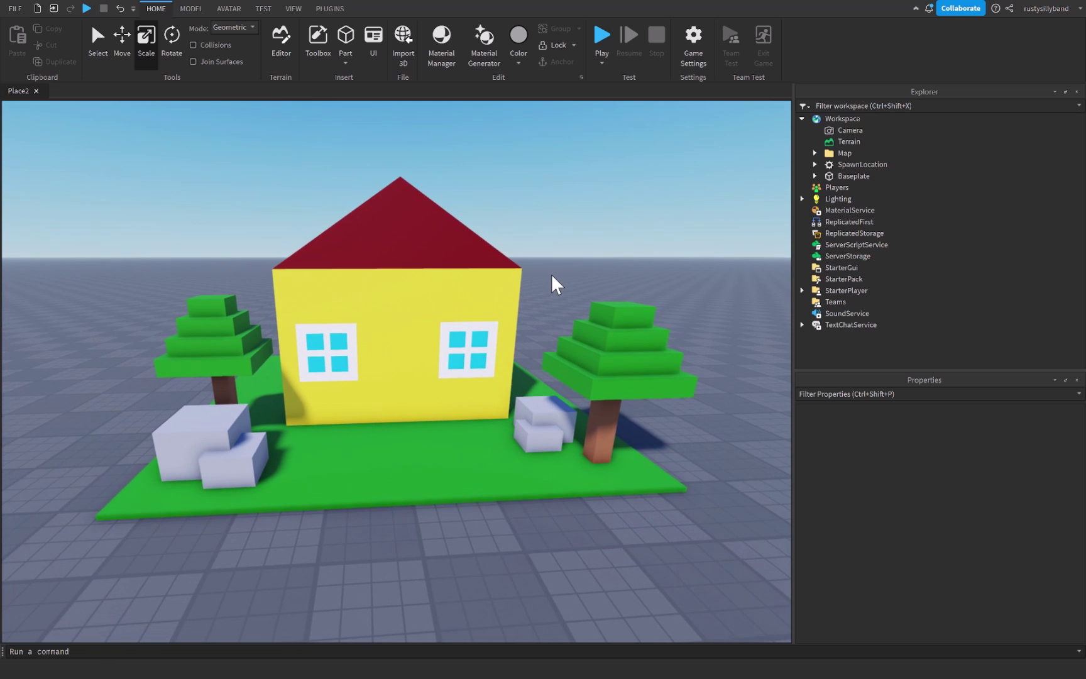
{"action": "scroll", "coordinate": [543, 295], "scroll_direction": "up", "scroll_amount": 3}
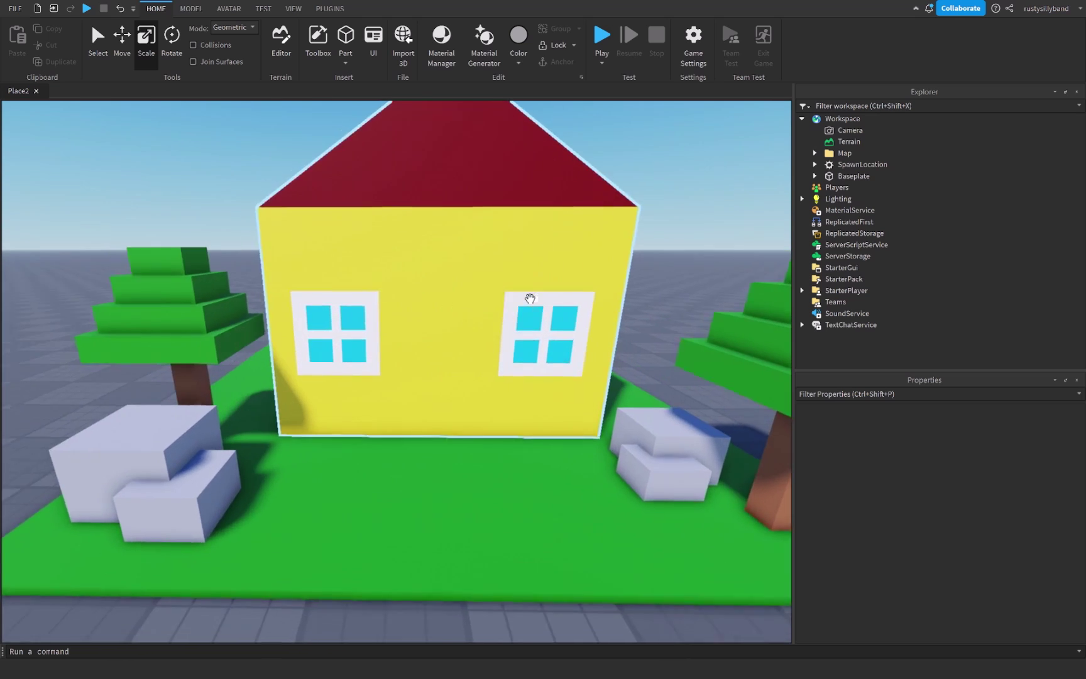
{"action": "scroll", "coordinate": [529, 301], "scroll_direction": "down", "scroll_amount": 2}
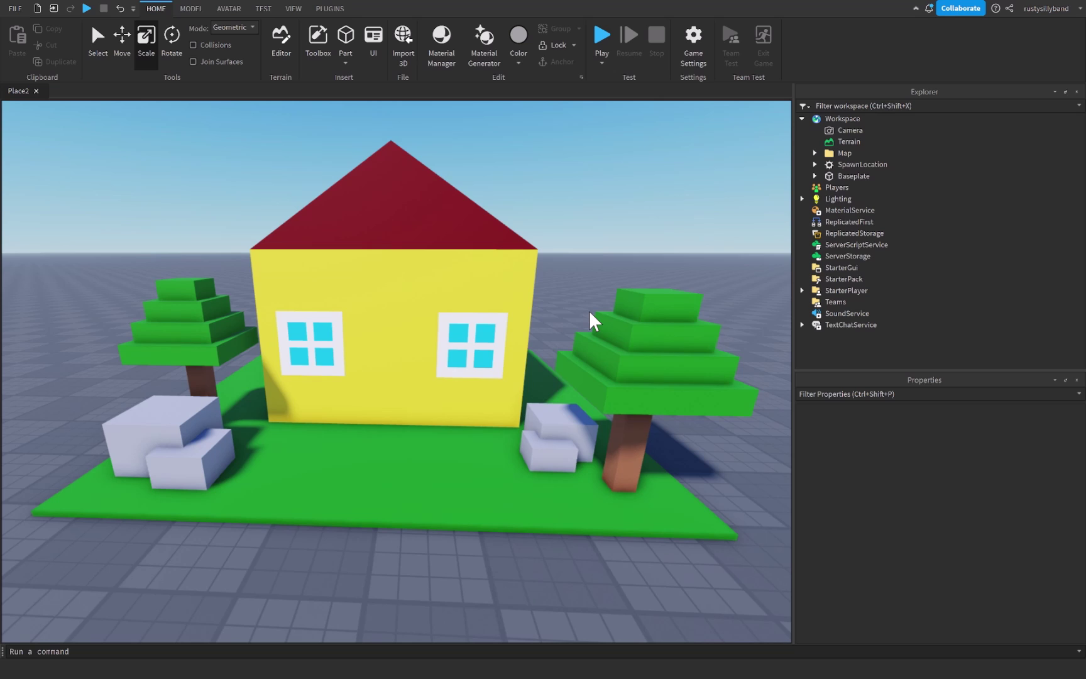
{"action": "right_click_drag", "start_coordinate": [582, 308], "coordinate": [577, 306]}
Recolor two alternating leaf layers on each of the two trees to Sea green
{"action": "left_click", "coordinate": [322, 271]}
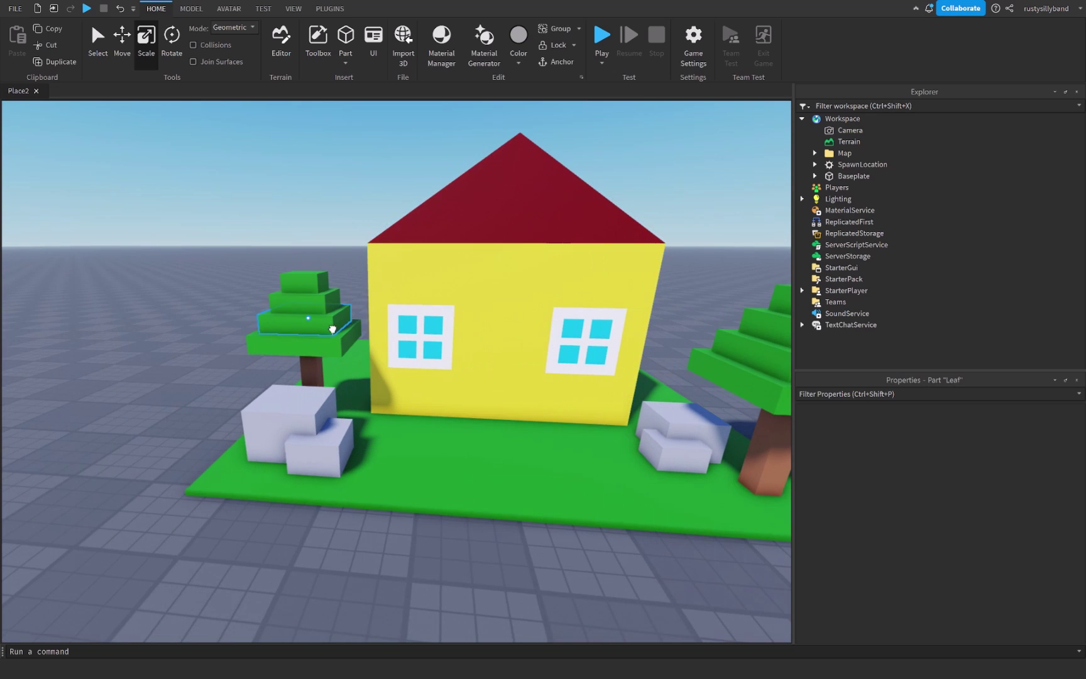
{"action": "scroll", "coordinate": [328, 279], "scroll_direction": "up", "scroll_amount": 2}
{"action": "left_click", "coordinate": [318, 259], "text": "shift"}
{"action": "scroll", "coordinate": [319, 261], "scroll_direction": "down", "scroll_amount": 3}
{"action": "right_click_drag", "start_coordinate": [319, 260], "coordinate": [322, 266]}
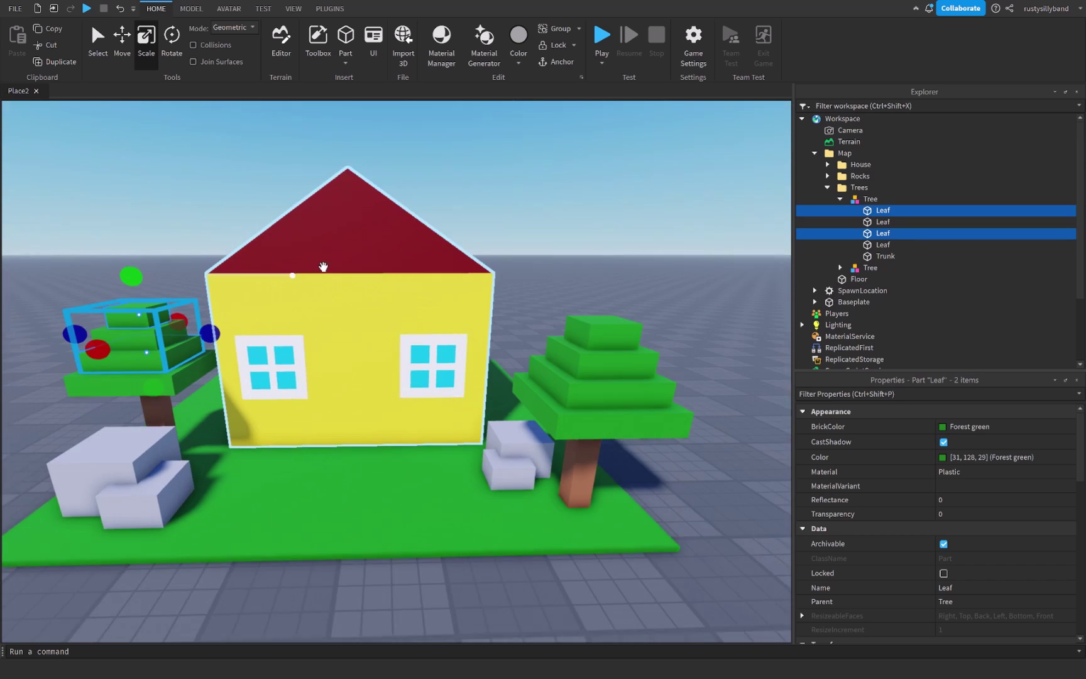
{"action": "scroll", "coordinate": [523, 366], "scroll_direction": "up", "scroll_amount": 2}
{"action": "left_click", "coordinate": [563, 366], "text": "alt+shift"}
{"action": "left_click", "coordinate": [604, 289], "text": "alt+shift"}
{"action": "right_click_drag", "start_coordinate": [642, 328], "coordinate": [647, 330]}
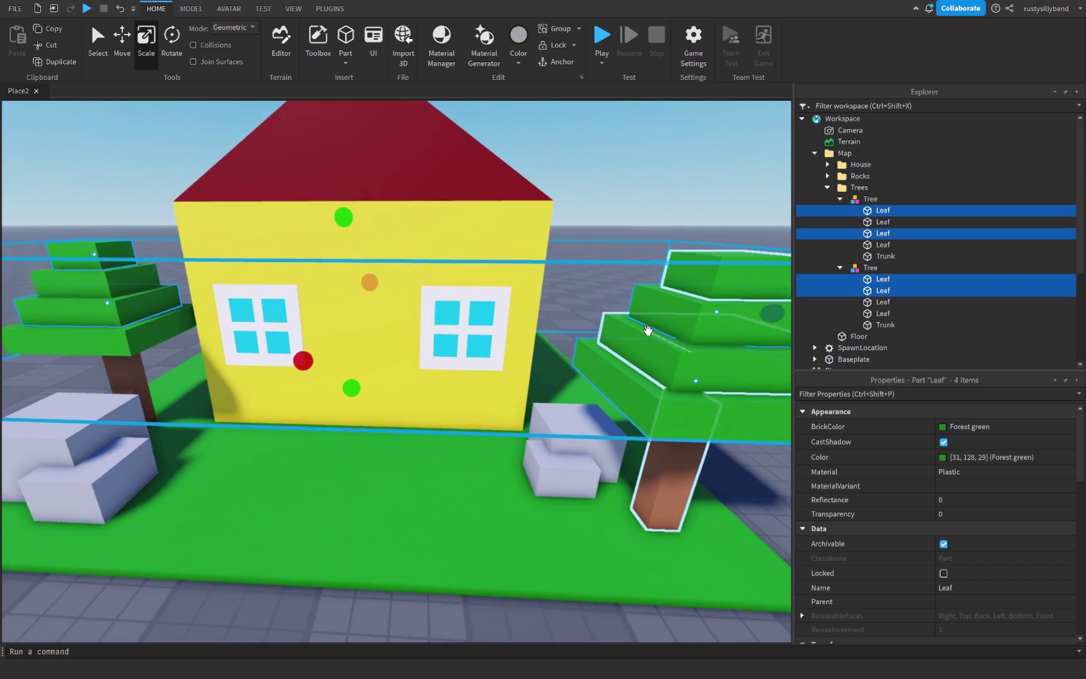
{"action": "scroll", "coordinate": [649, 331], "scroll_direction": "down", "scroll_amount": 2}
{"action": "left_click", "coordinate": [956, 428]}
{"action": "left_click", "coordinate": [878, 481]}
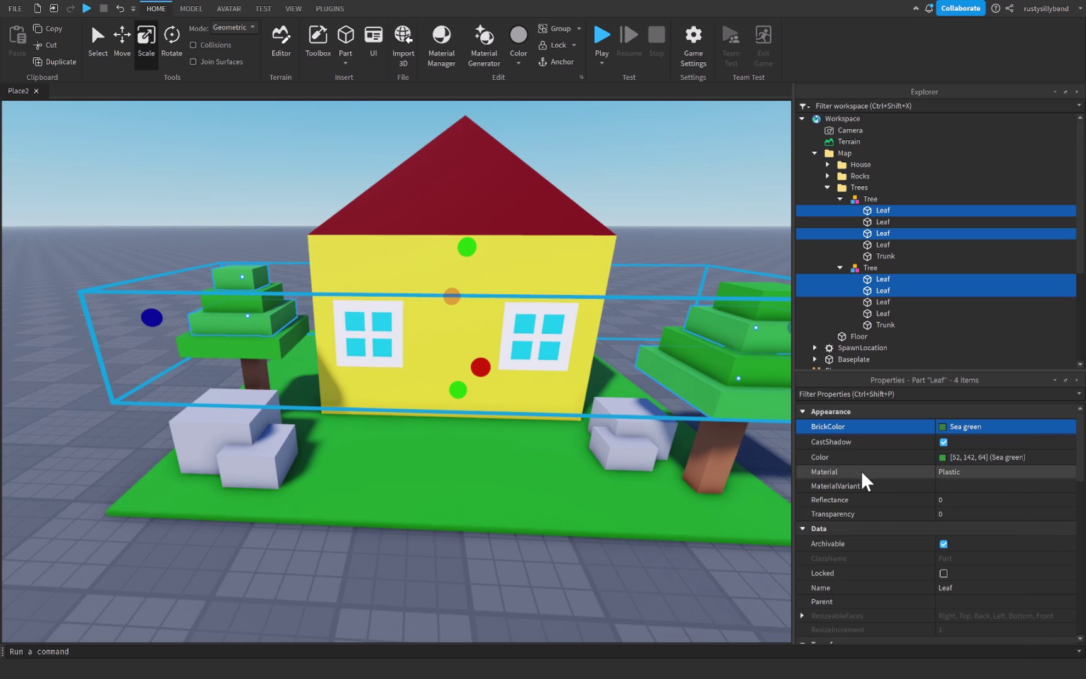
{"action": "left_click", "coordinate": [650, 320]}
Recolor one block in each of the two rocks to a slightly darker grey
{"action": "scroll", "coordinate": [550, 313], "scroll_direction": "up", "scroll_amount": 2}
{"action": "right_click_drag", "start_coordinate": [551, 312], "coordinate": [506, 336]}
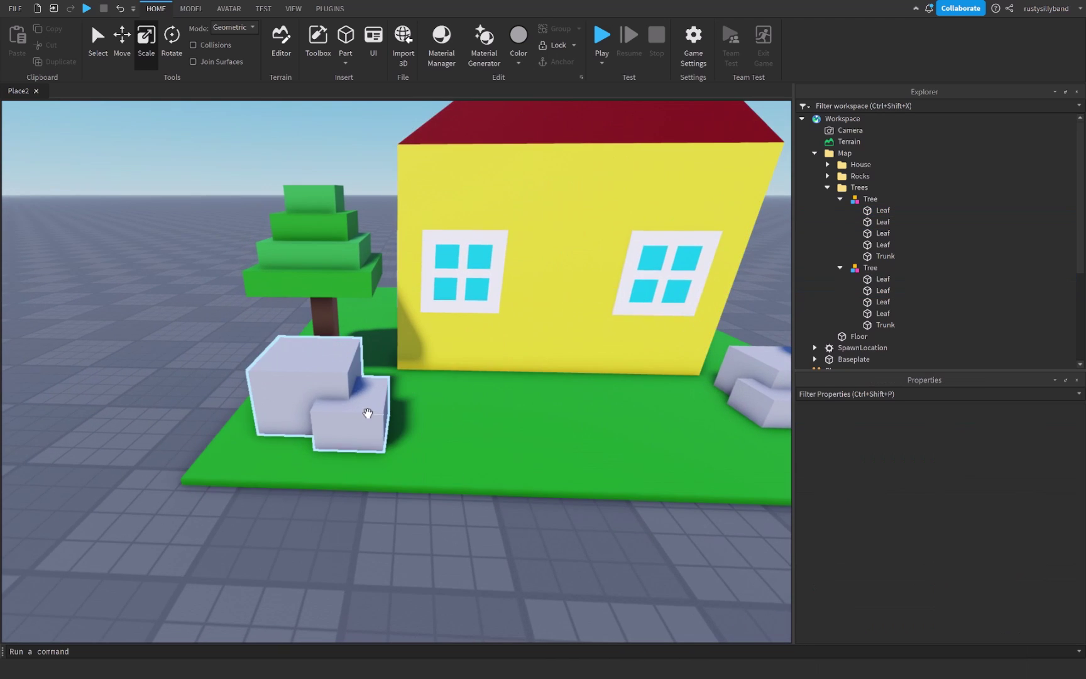
{"action": "left_click", "coordinate": [359, 397], "text": "alt"}
{"action": "scroll", "coordinate": [359, 397], "scroll_direction": "down", "scroll_amount": 5}
{"action": "left_click", "coordinate": [556, 384], "text": "ctrl"}
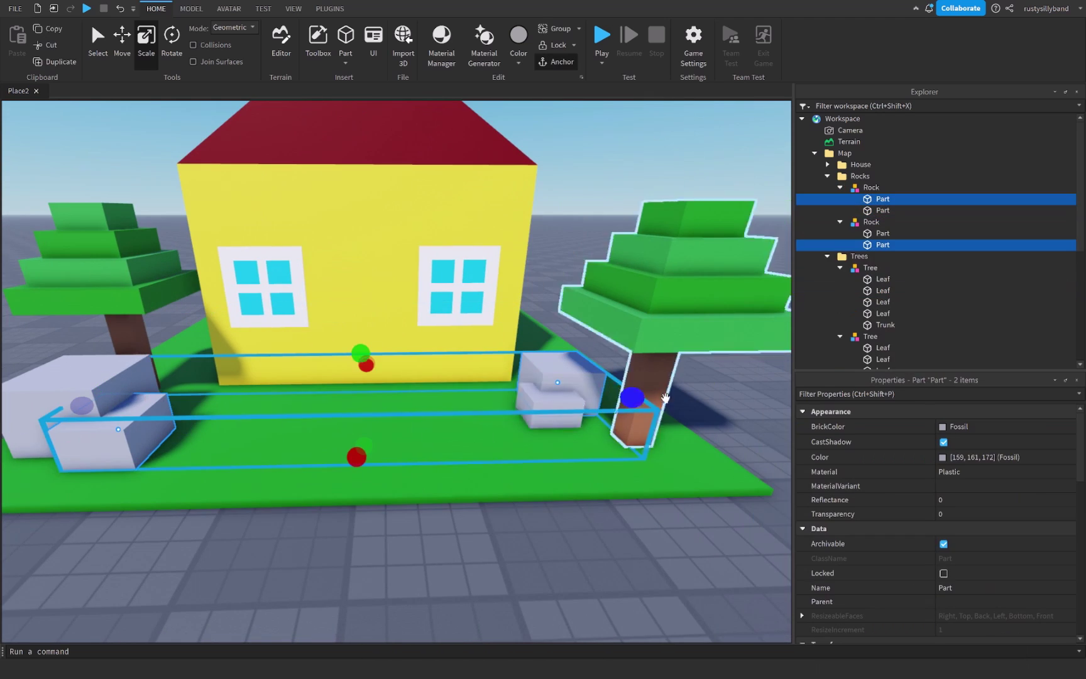
{"action": "left_click", "coordinate": [941, 457]}
{"action": "left_click_drag", "start_coordinate": [664, 204], "coordinate": [817, 204]}
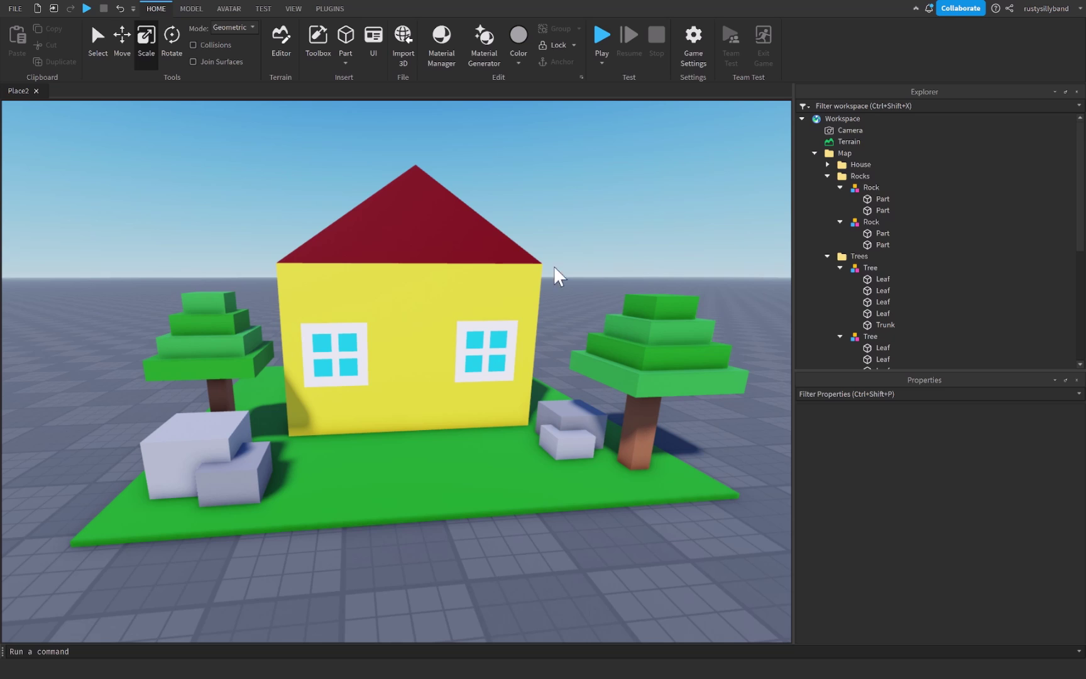
Recolor the house walls to a light pinkish beige and both roof parts to dark brown
{"action": "left_click", "coordinate": [433, 286]}
{"action": "left_click", "coordinate": [954, 427]}
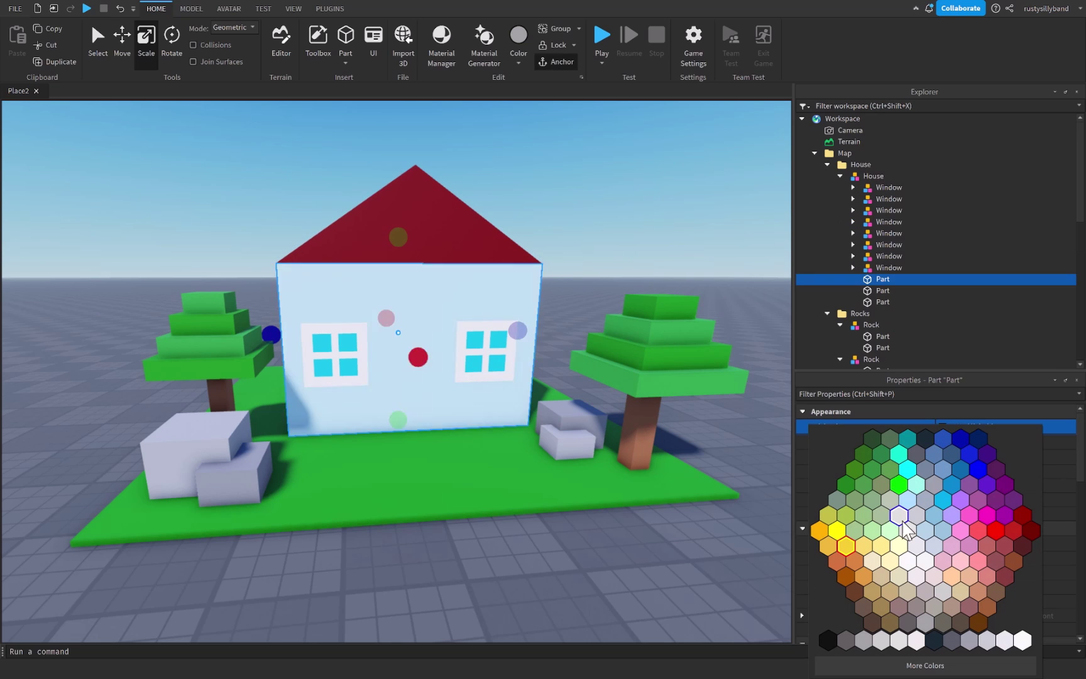
{"action": "left_click", "coordinate": [959, 606]}
{"action": "left_click", "coordinate": [360, 242]}
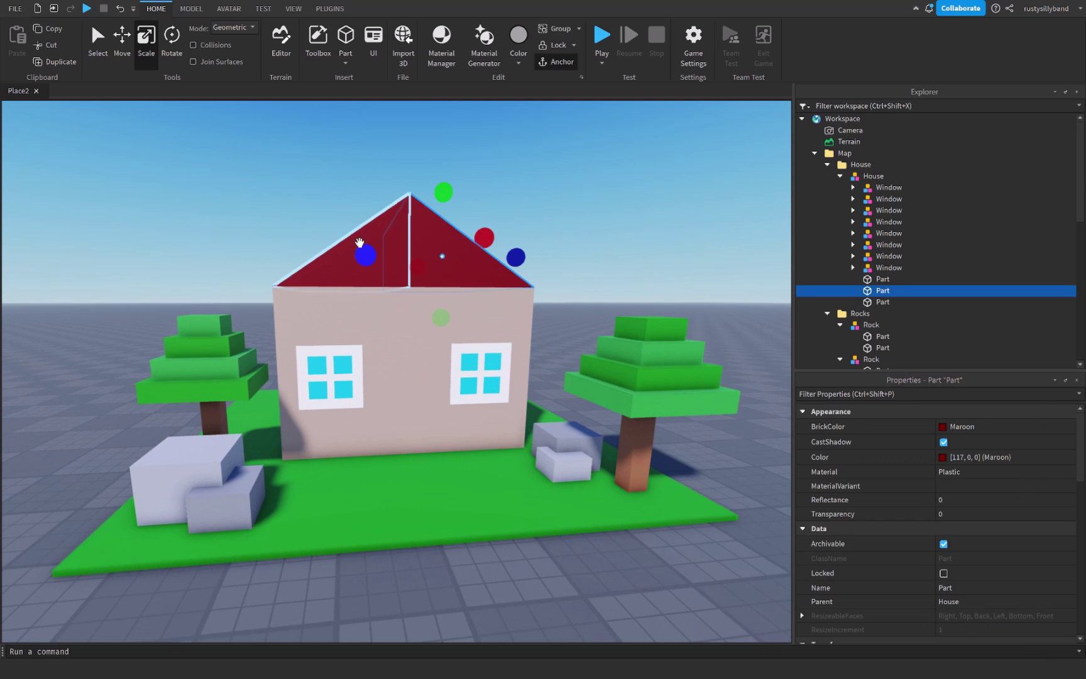
{"action": "left_click", "coordinate": [882, 301], "text": "ctrl"}
{"action": "left_click", "coordinate": [945, 428]}
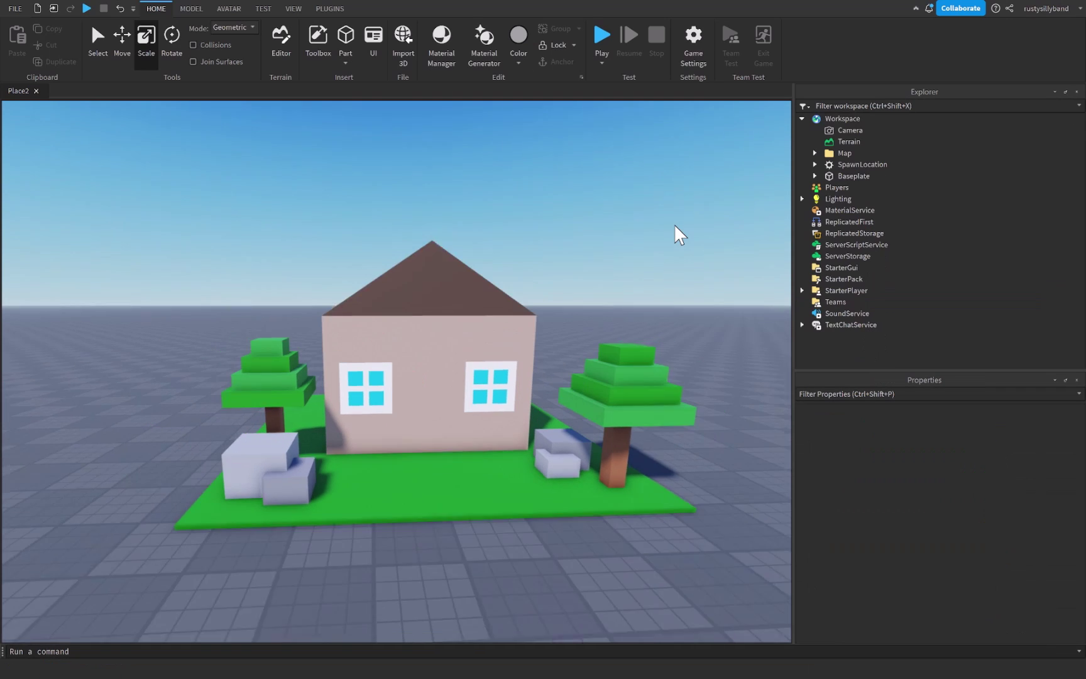
Examine the recolored house, trees and rocks from the front at different distances
{"action": "key", "text": "s"}
{"action": "right_click_drag", "start_coordinate": [674, 224], "coordinate": [674, 223]}
{"action": "key", "text": "w"}
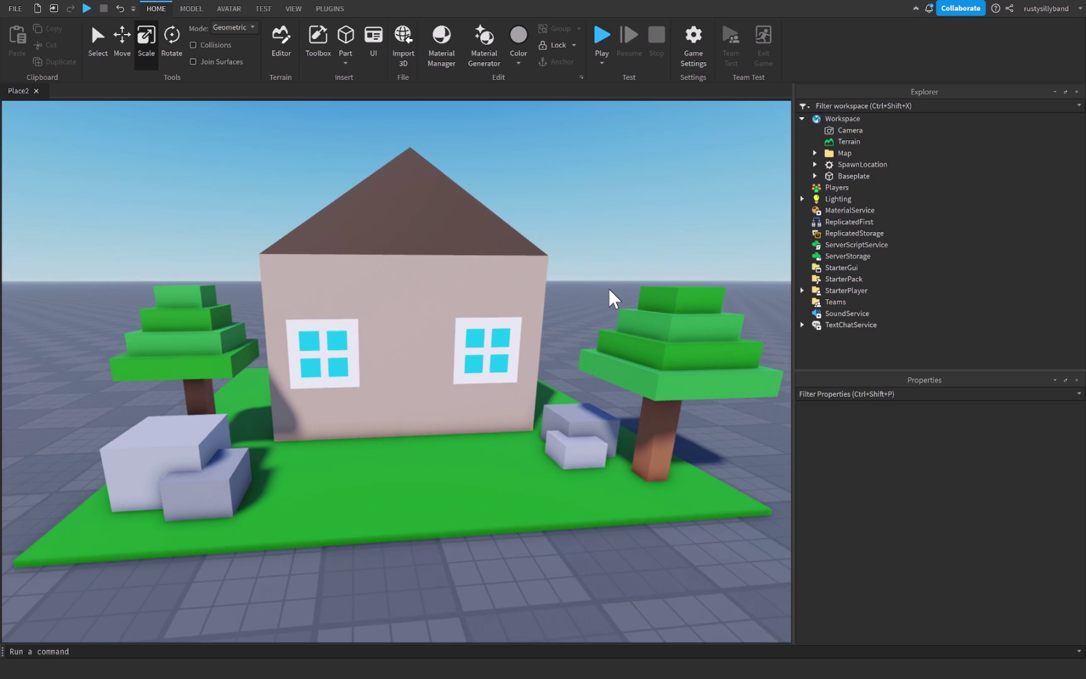
{"action": "scroll", "coordinate": [609, 288], "scroll_direction": "down", "scroll_amount": 3}
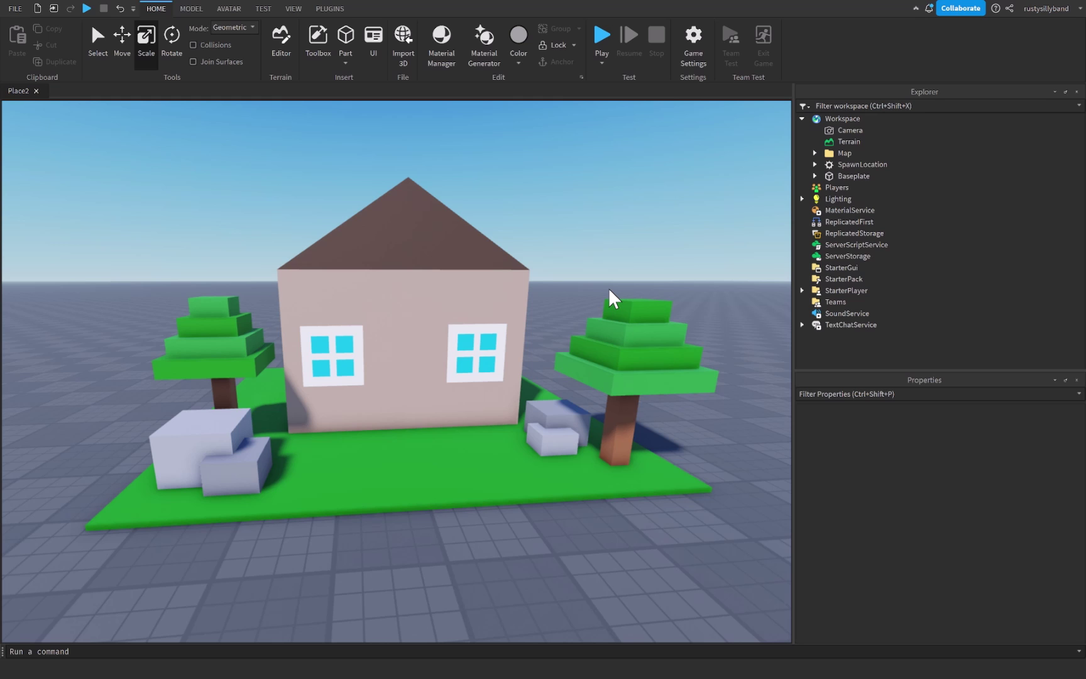
{"action": "key", "text": "w"}
{"action": "right_click_drag", "start_coordinate": [583, 223], "coordinate": [583, 225]}
{"action": "key", "text": "s"}
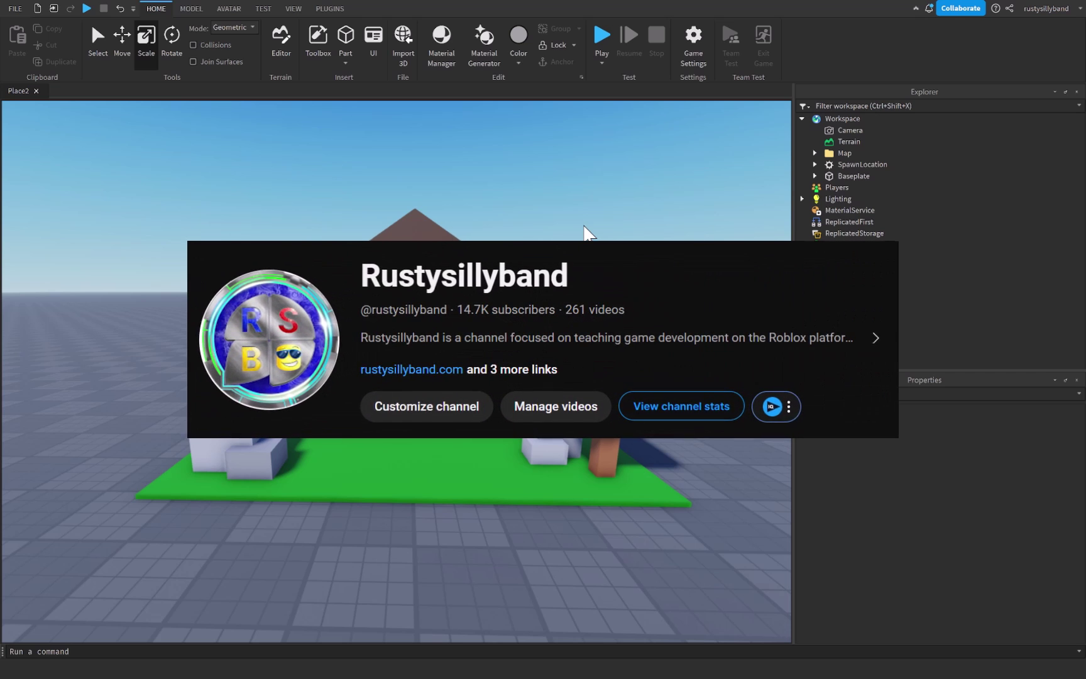
{"action": "right_click_drag", "start_coordinate": [591, 234], "coordinate": [591, 235]}
{"action": "key", "text": "a"}
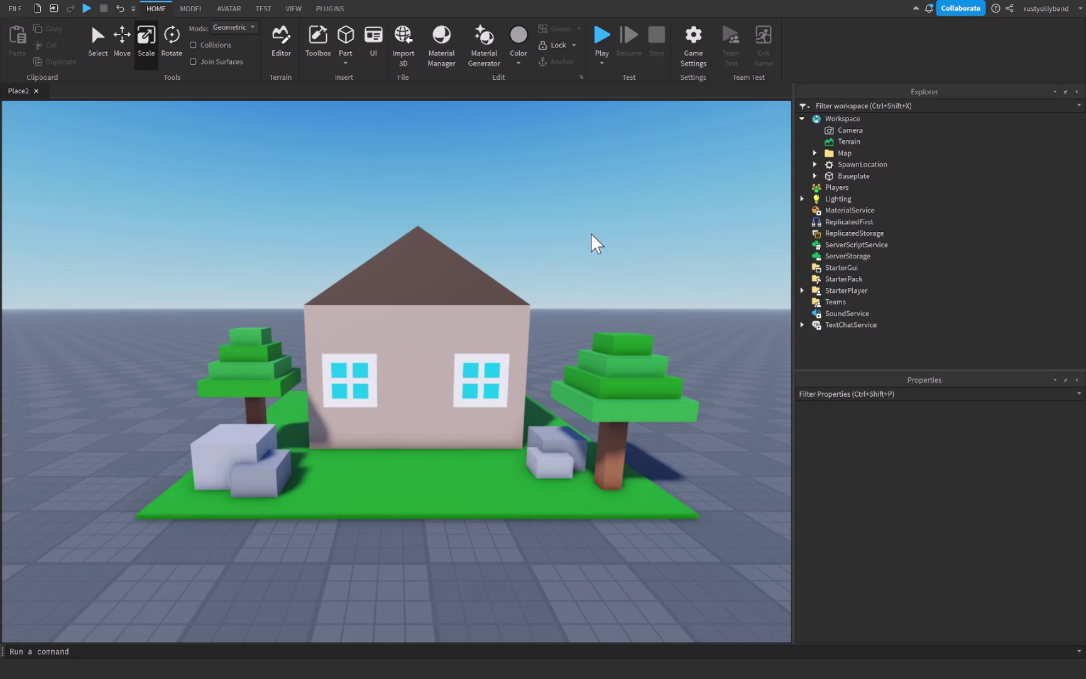
{"action": "scroll", "coordinate": [591, 234], "scroll_direction": "up", "scroll_amount": 2}
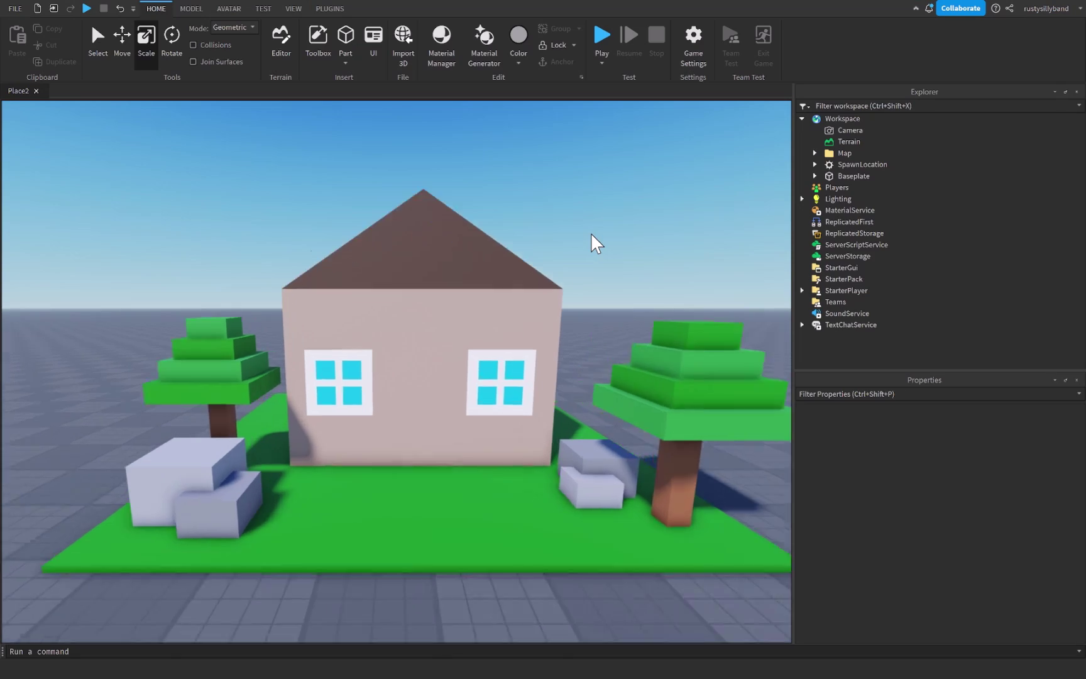
{"action": "scroll", "coordinate": [591, 235], "scroll_direction": "down", "scroll_amount": 3}
{"action": "right_click_drag", "start_coordinate": [591, 235], "coordinate": [590, 257]}
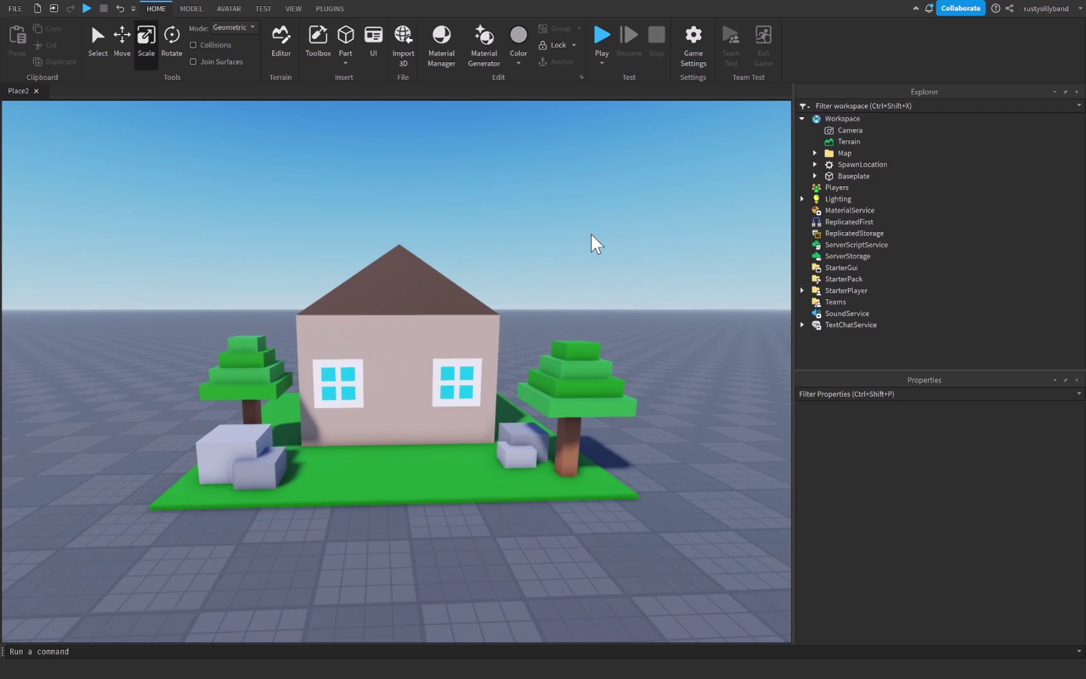
{"action": "right_click_drag", "start_coordinate": [591, 232], "coordinate": [582, 279]}
{"action": "scroll", "coordinate": [596, 260], "scroll_direction": "up", "scroll_amount": 3}
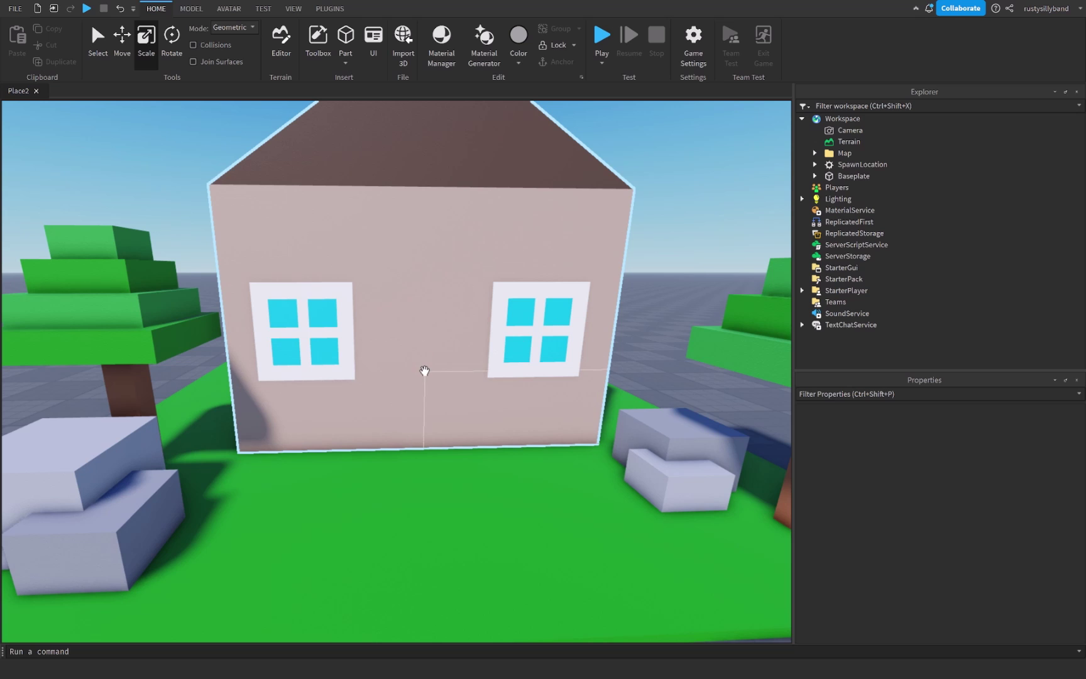
{"action": "right_click_drag", "start_coordinate": [383, 359], "coordinate": [409, 449]}
{"action": "scroll", "coordinate": [409, 449], "scroll_direction": "down", "scroll_amount": 3}
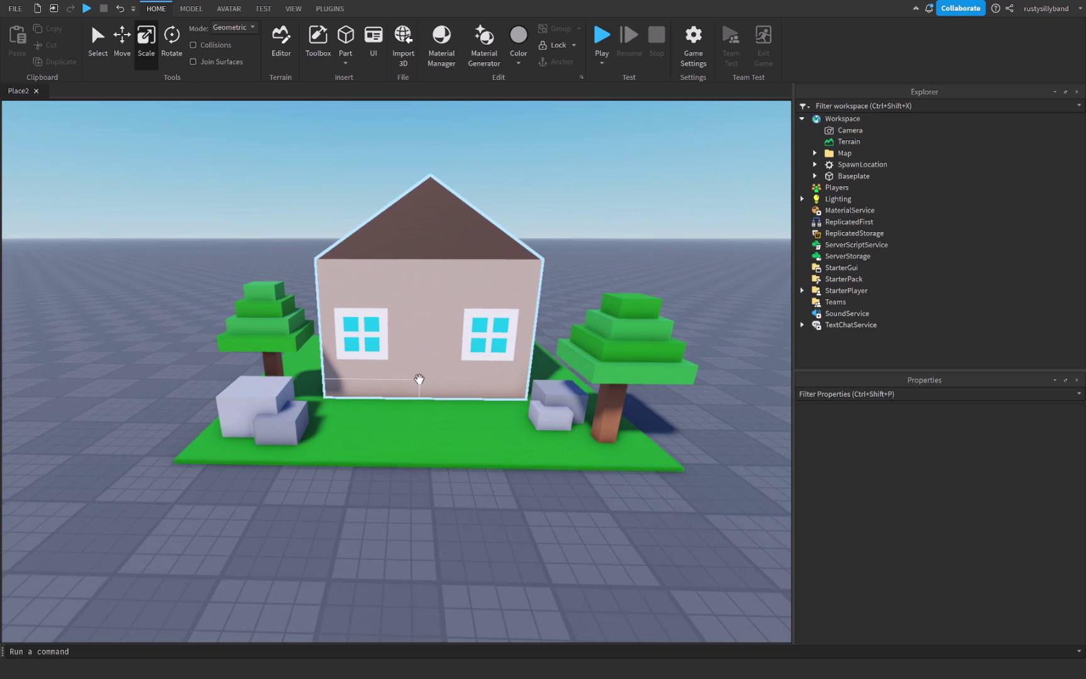
{"action": "right_click_drag", "start_coordinate": [419, 379], "coordinate": [402, 310]}
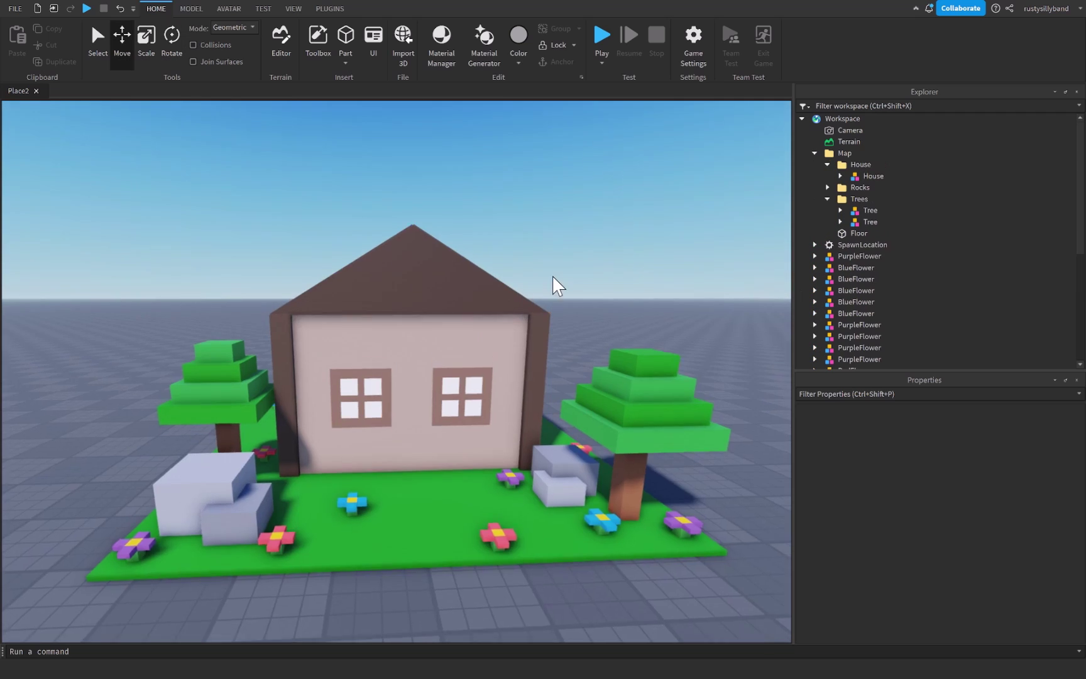
Examine the detailed house with its corner pillars, brown window frames and surrounding flowers from several angles
{"action": "scroll", "coordinate": [552, 276], "scroll_direction": "up", "scroll_amount": 5}
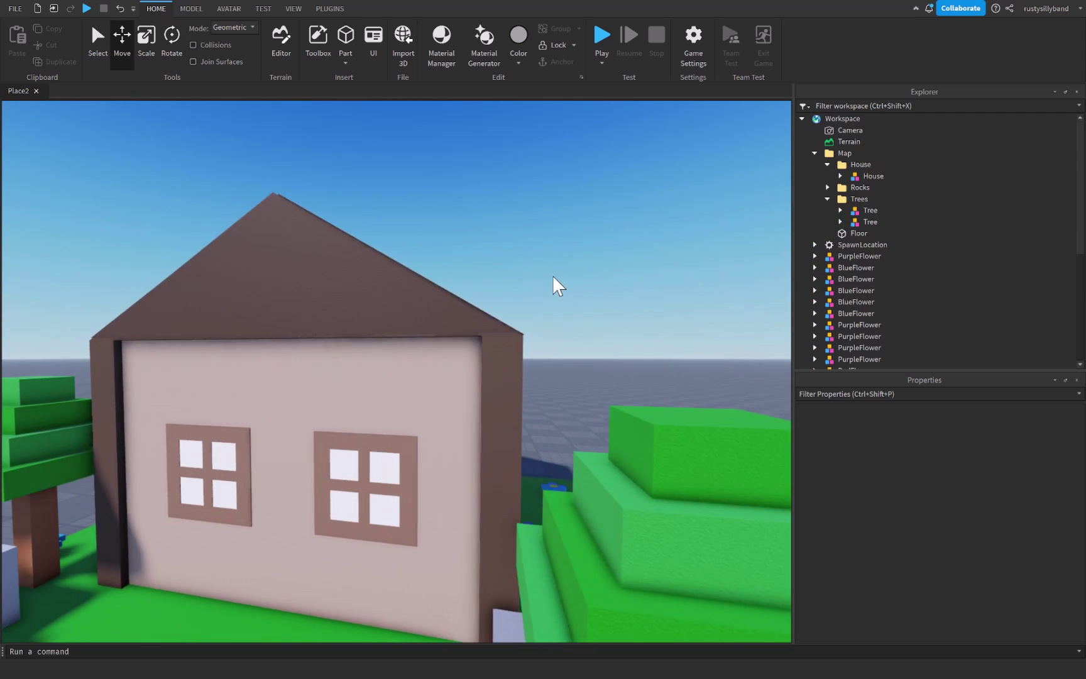
{"action": "mouse_move", "coordinate": [552, 275]}
{"action": "right_mouse_down"}
{"action": "mouse_move", "coordinate": [557, 283]}
{"action": "mouse_move", "coordinate": [551, 276]}
{"action": "right_mouse_up"}
{"action": "scroll", "coordinate": [551, 274], "scroll_direction": "up", "scroll_amount": 3}
{"action": "right_click_drag", "start_coordinate": [375, 428], "coordinate": [402, 433]}
{"action": "scroll", "coordinate": [422, 371], "scroll_direction": "down", "scroll_amount": 3}
{"action": "scroll", "coordinate": [421, 371], "scroll_direction": "up", "scroll_amount": 3}
{"action": "right_click_drag", "start_coordinate": [396, 375], "coordinate": [431, 305]}
{"action": "key", "text": "a"}
{"action": "scroll", "coordinate": [425, 401], "scroll_direction": "up", "scroll_amount": 3}
{"action": "scroll", "coordinate": [426, 401], "scroll_direction": "down", "scroll_amount": 6}
{"action": "scroll", "coordinate": [436, 395], "scroll_direction": "up", "scroll_amount": 3}
{"action": "scroll", "coordinate": [431, 305], "scroll_direction": "down", "scroll_amount": 4}
{"action": "scroll", "coordinate": [611, 417], "scroll_direction": "up", "scroll_amount": 2}
{"action": "right_click_drag", "start_coordinate": [623, 440], "coordinate": [477, 427]}
{"action": "scroll", "coordinate": [478, 427], "scroll_direction": "down", "scroll_amount": 4}
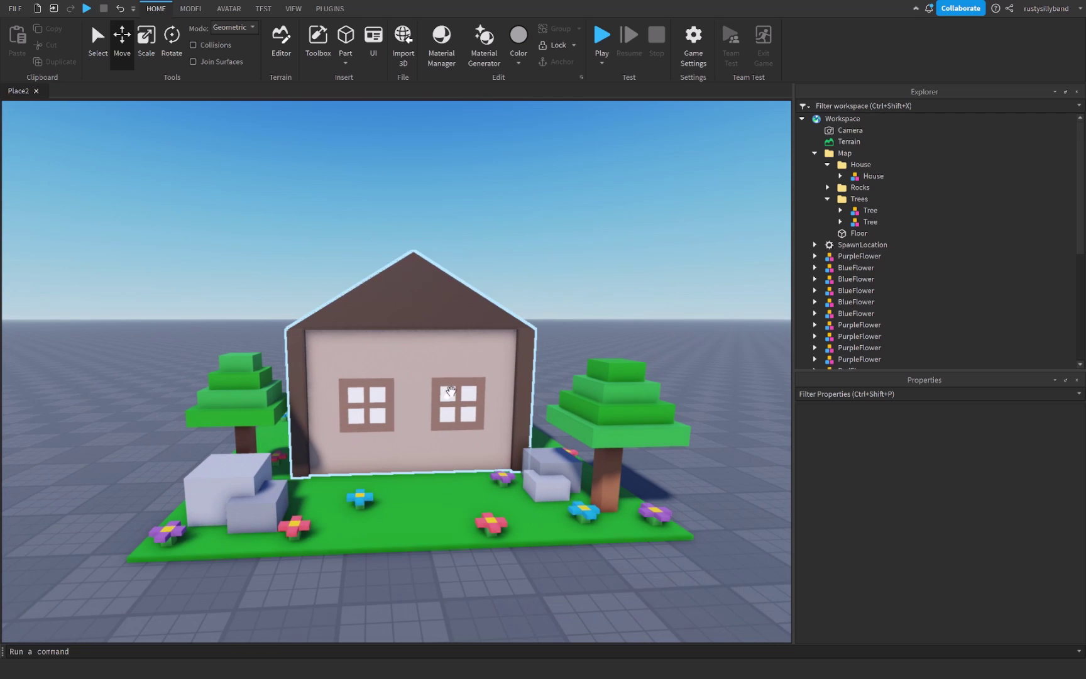
{"action": "right_click_drag", "start_coordinate": [509, 389], "coordinate": [538, 383]}
{"action": "scroll", "coordinate": [586, 341], "scroll_direction": "up", "scroll_amount": 3}
{"action": "scroll", "coordinate": [538, 382], "scroll_direction": "up", "scroll_amount": 1}
{"action": "scroll", "coordinate": [538, 383], "scroll_direction": "down", "scroll_amount": 4}
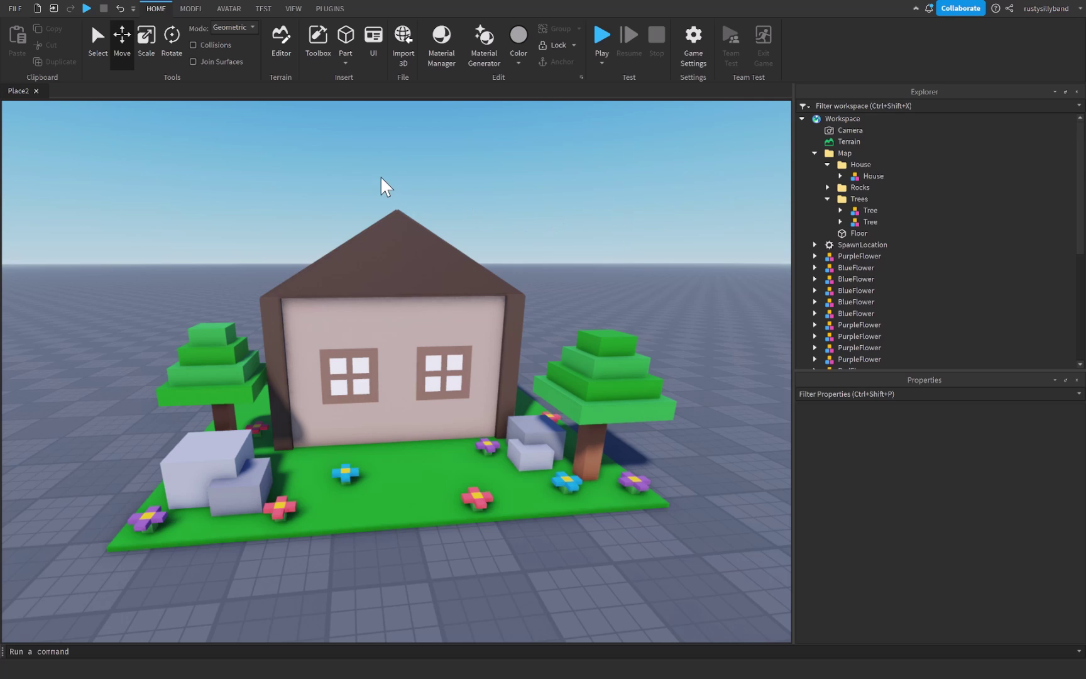
Apply the low-poly green texture of scattered squares to all sides of the Floor part with the Add Easy Texture plugin
{"action": "left_click", "coordinate": [328, 9]}
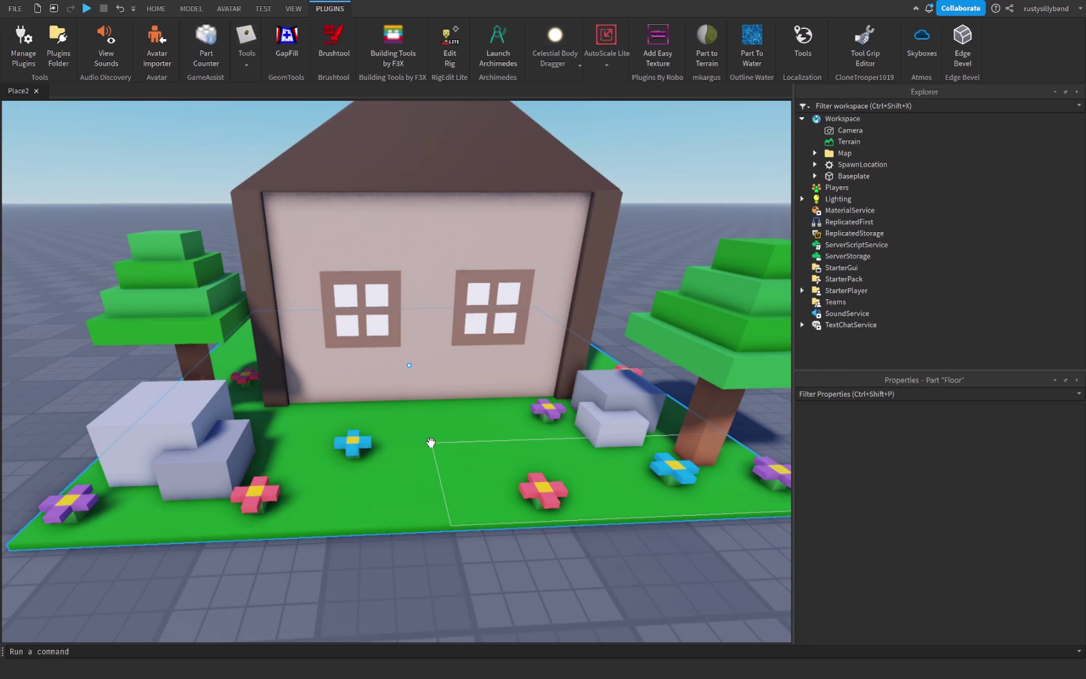
{"action": "key", "text": "f"}
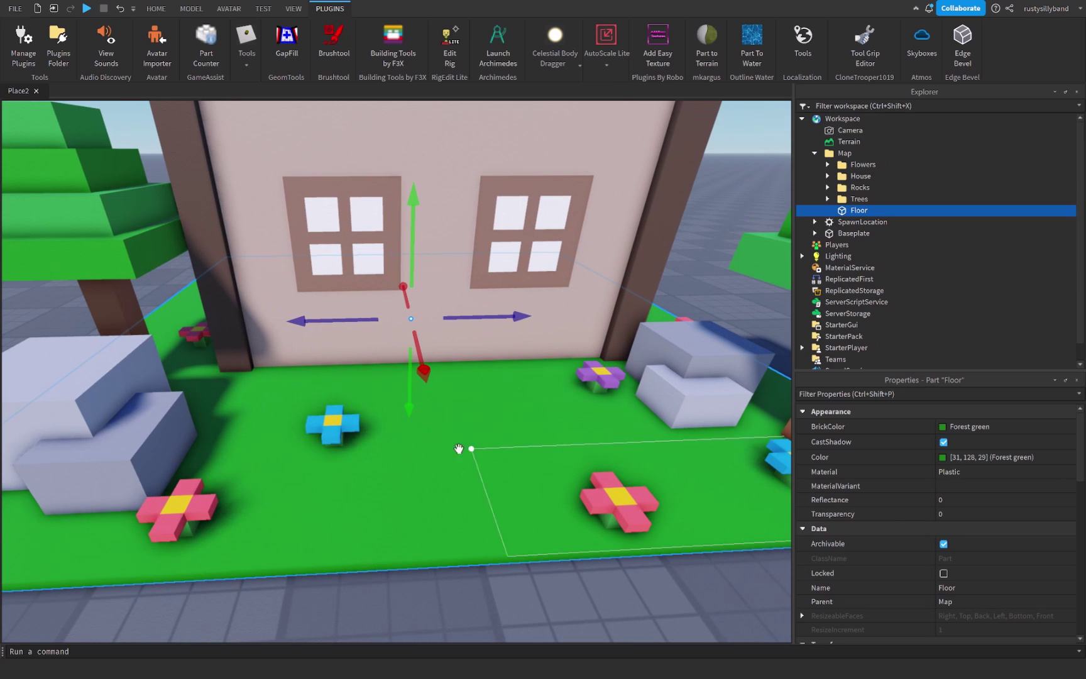
{"action": "left_click", "coordinate": [655, 39]}
{"action": "left_click", "coordinate": [103, 229]}
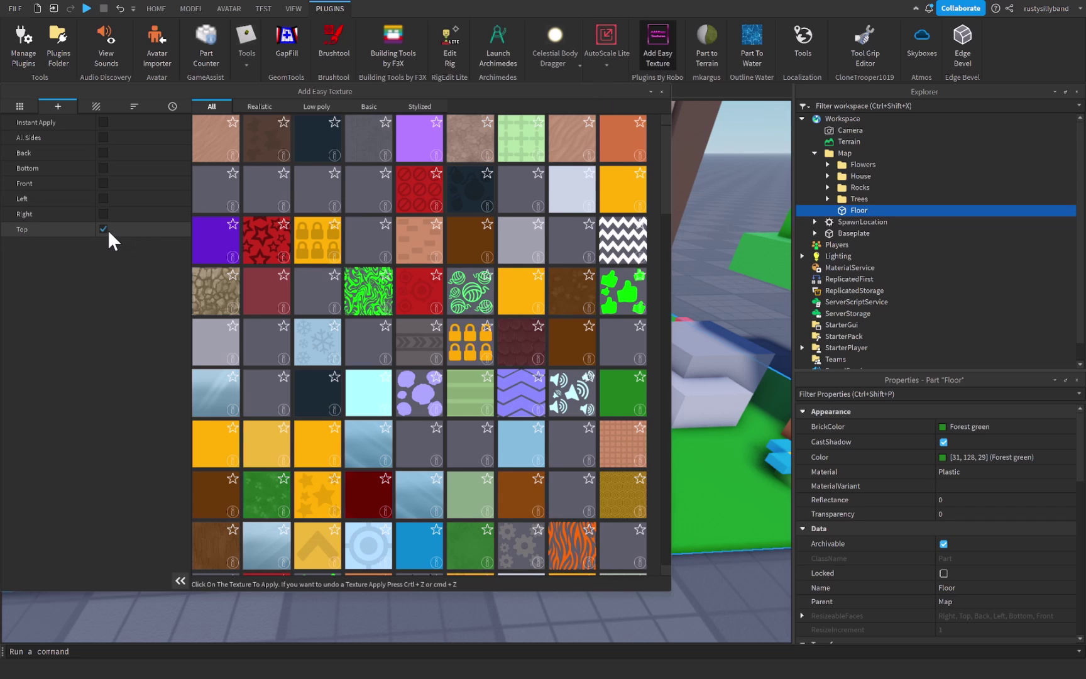
{"action": "left_click", "coordinate": [103, 137]}
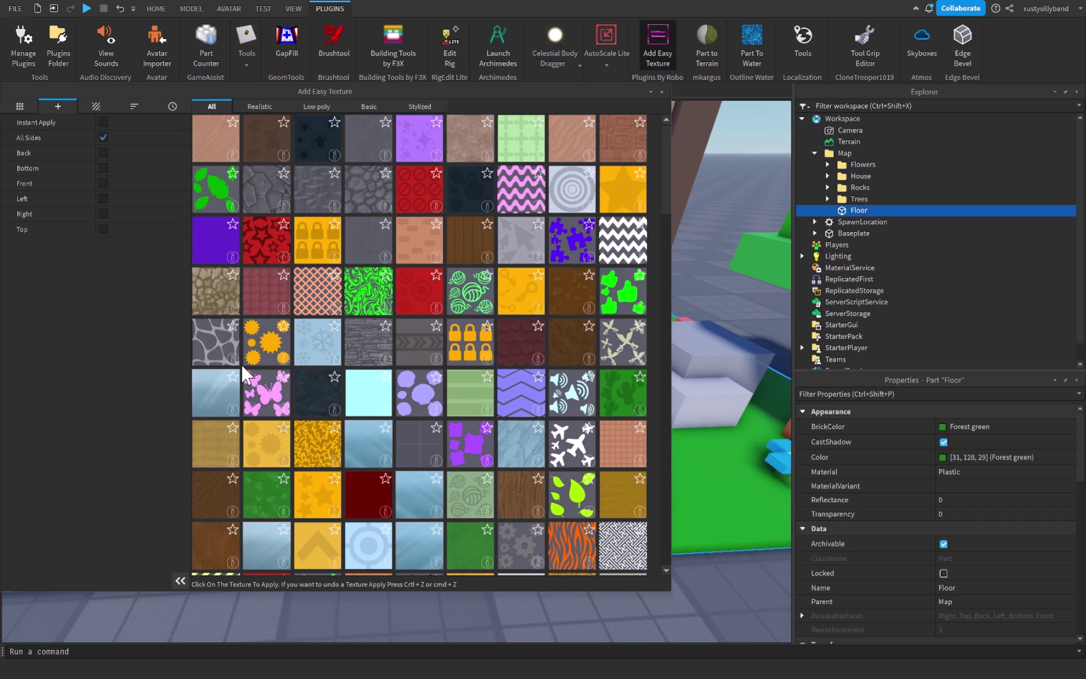
{"action": "scroll", "coordinate": [405, 396], "scroll_direction": "down", "scroll_amount": 6}
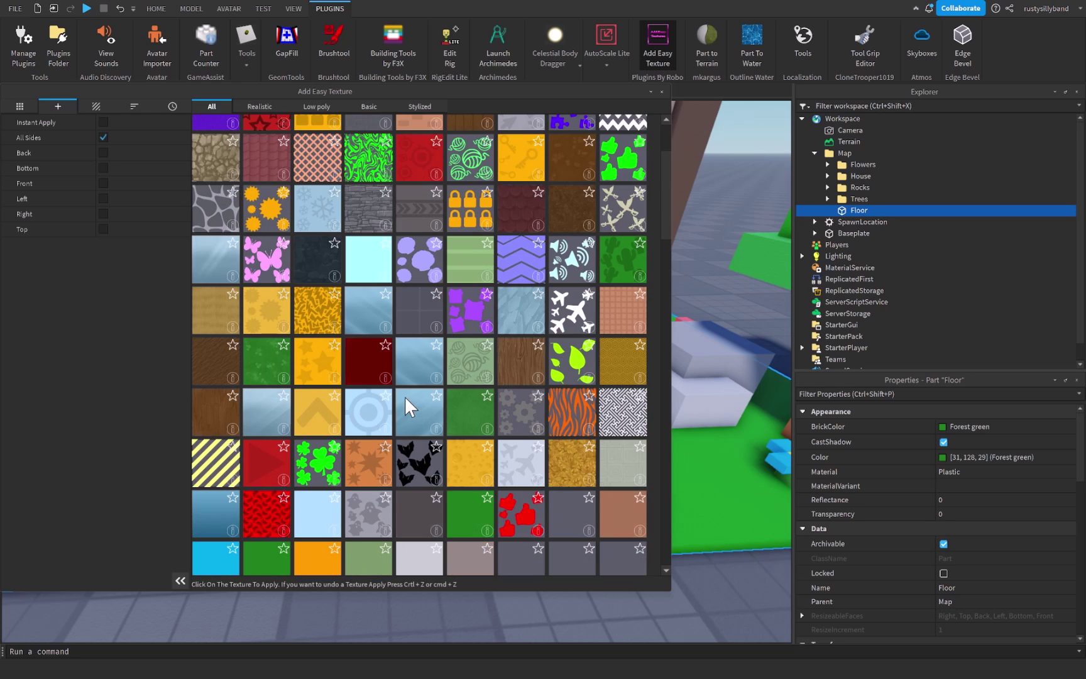
{"action": "scroll", "coordinate": [409, 415], "scroll_direction": "down", "scroll_amount": 7}
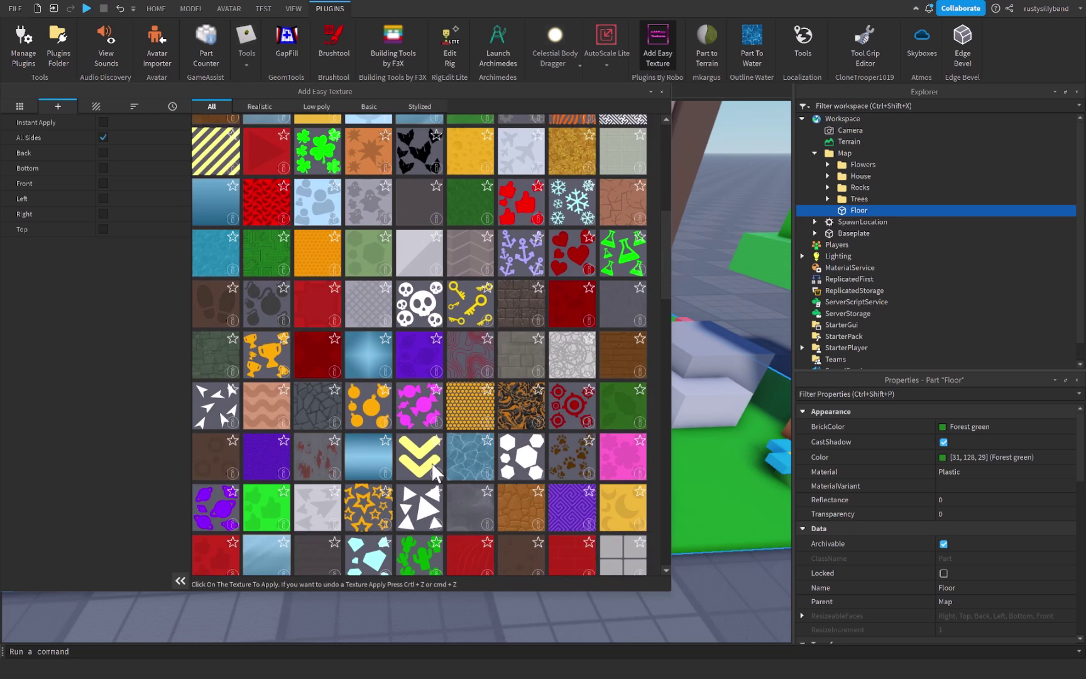
{"action": "scroll", "coordinate": [408, 434], "scroll_direction": "down", "scroll_amount": 3}
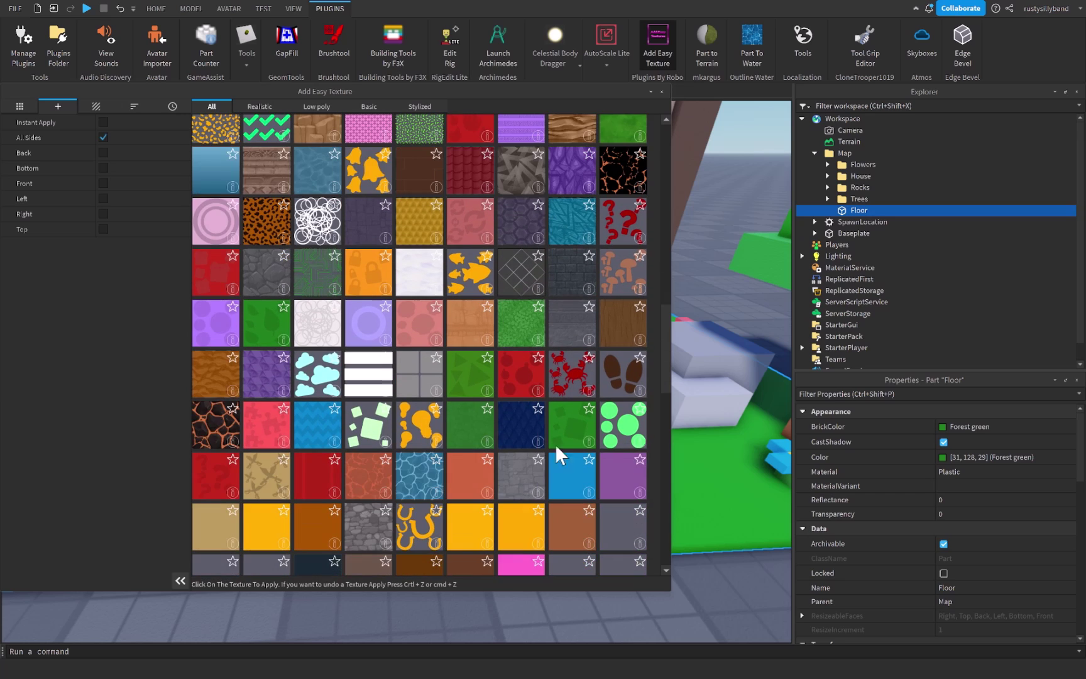
{"action": "left_click", "coordinate": [573, 431]}
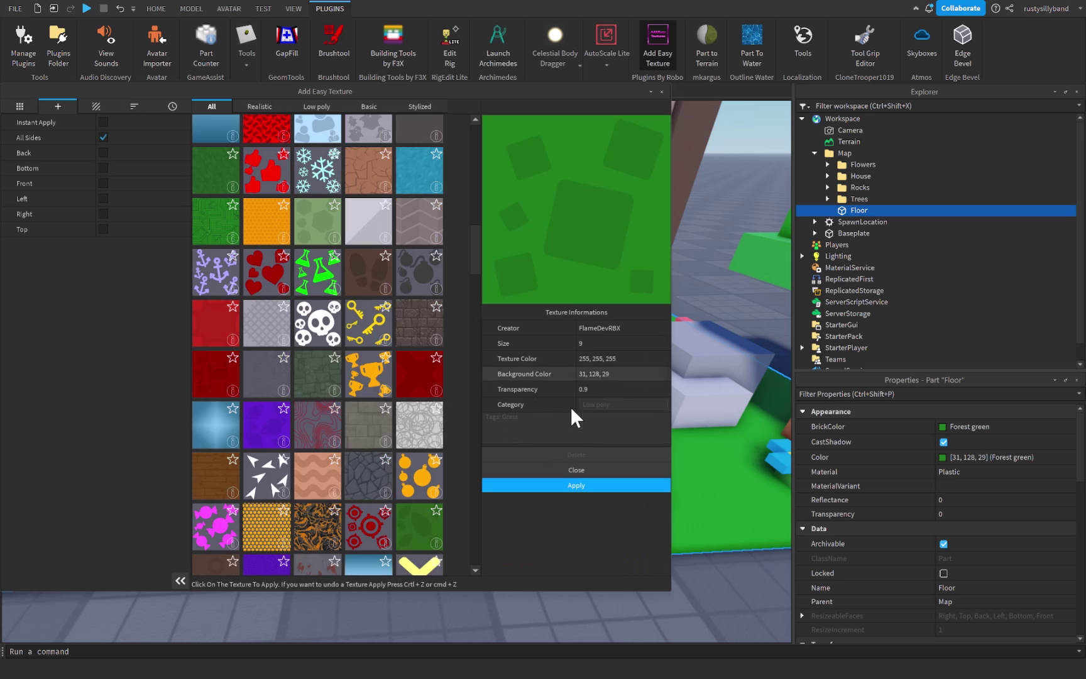
{"action": "left_click", "coordinate": [552, 485]}
{"action": "left_click", "coordinate": [662, 92]}
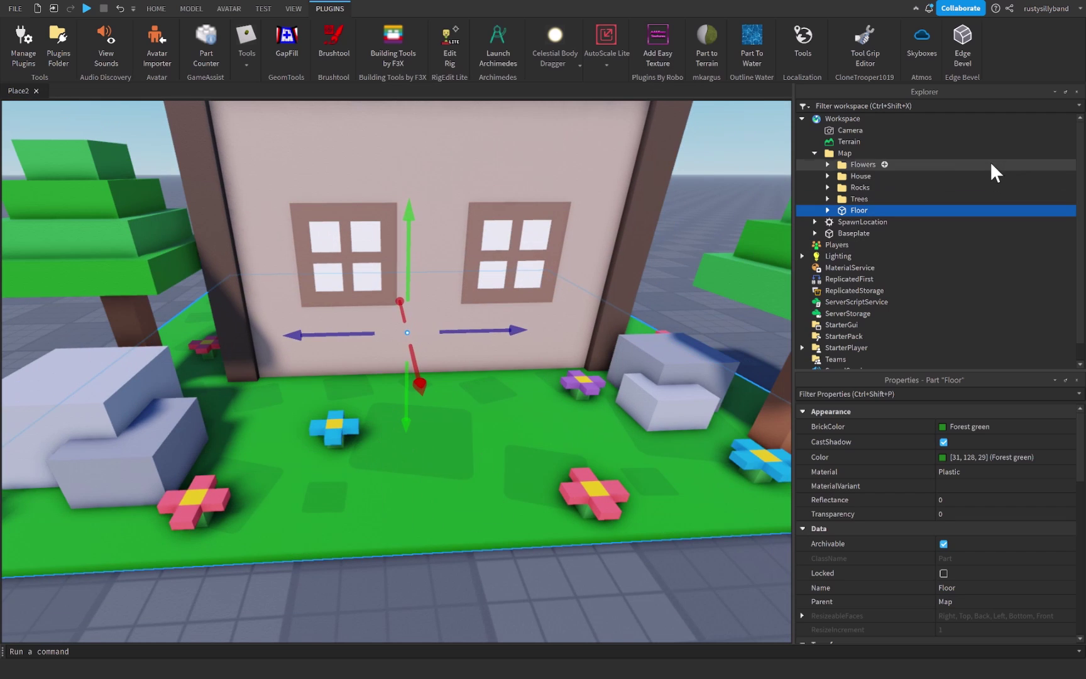
Set the transparency of all six textures on the Floor part to 0.5
{"action": "left_click", "coordinate": [827, 210]}
{"action": "left_click", "coordinate": [844, 223]}
{"action": "left_click", "coordinate": [845, 278], "text": "shift"}
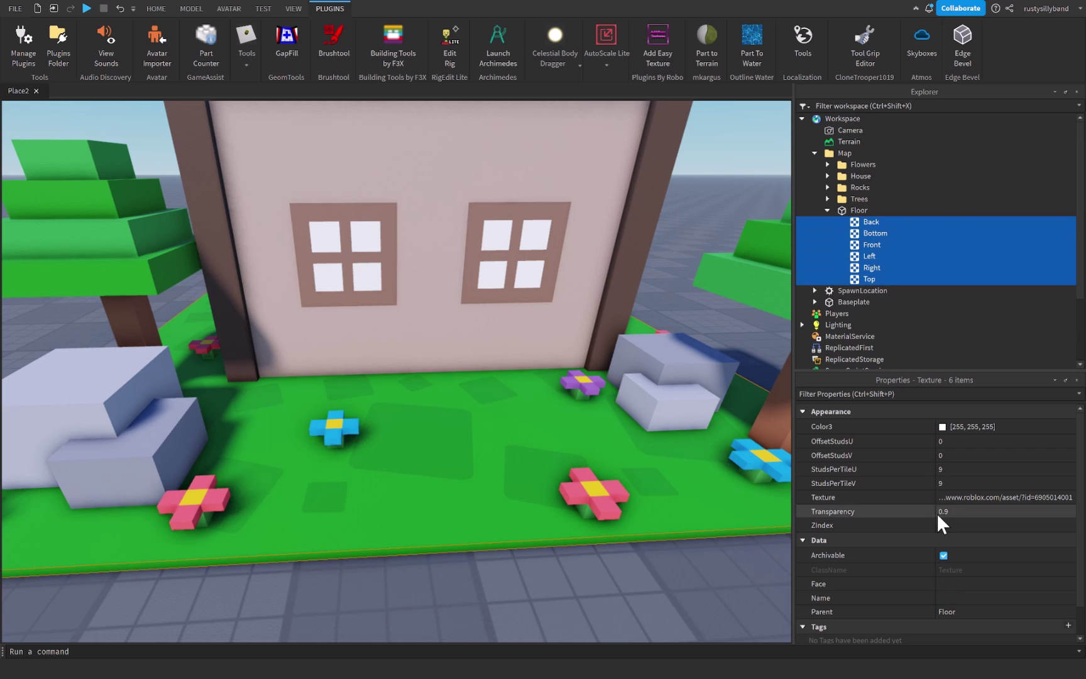
{"action": "left_click", "coordinate": [963, 514]}
{"action": "type", "text": "0.5"}
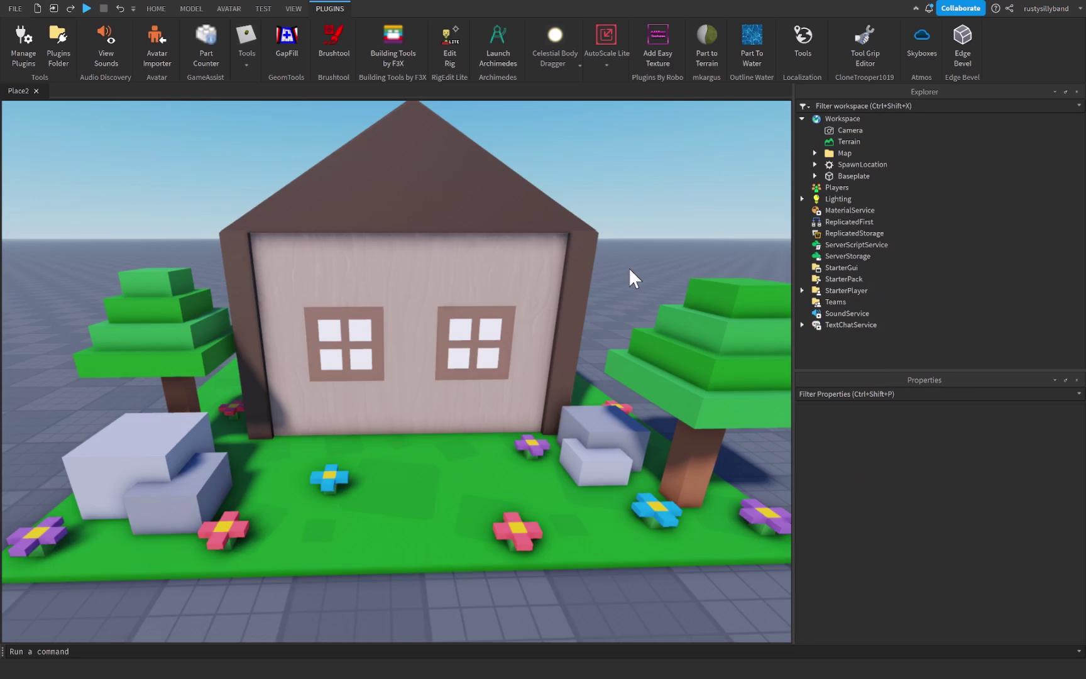
Duplicate the front rock beside the purple flower and place the copy on the baseplate just outside the grass floor, beside the house
{"action": "scroll", "coordinate": [629, 267], "scroll_direction": "down", "scroll_amount": 5}
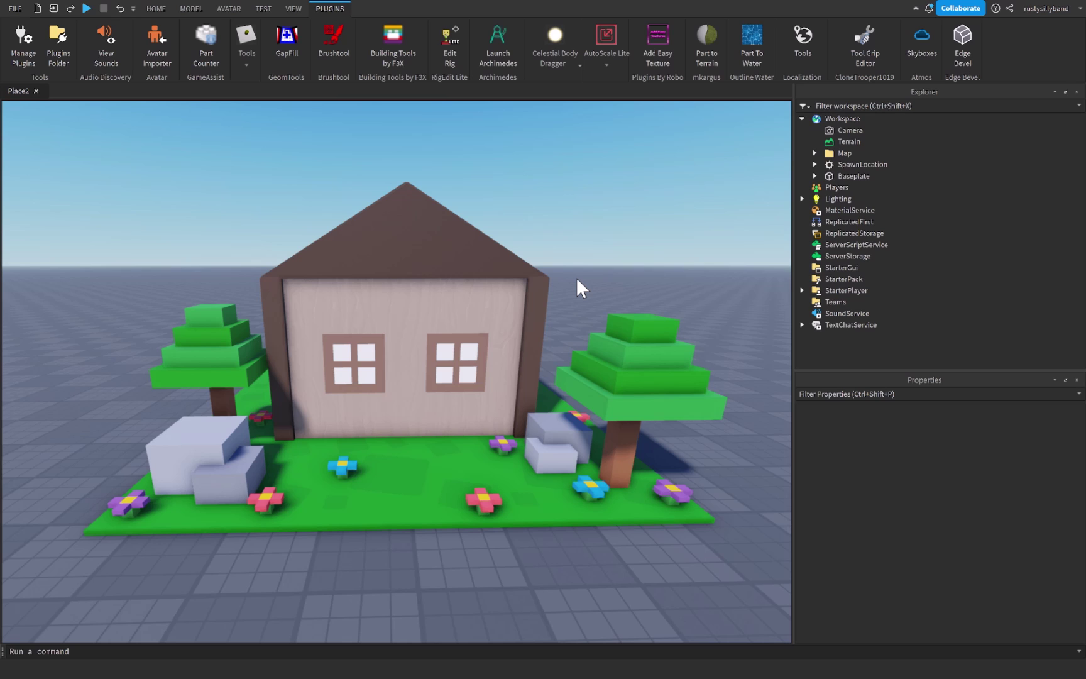
{"action": "right_click_drag", "start_coordinate": [530, 286], "coordinate": [334, 365]}
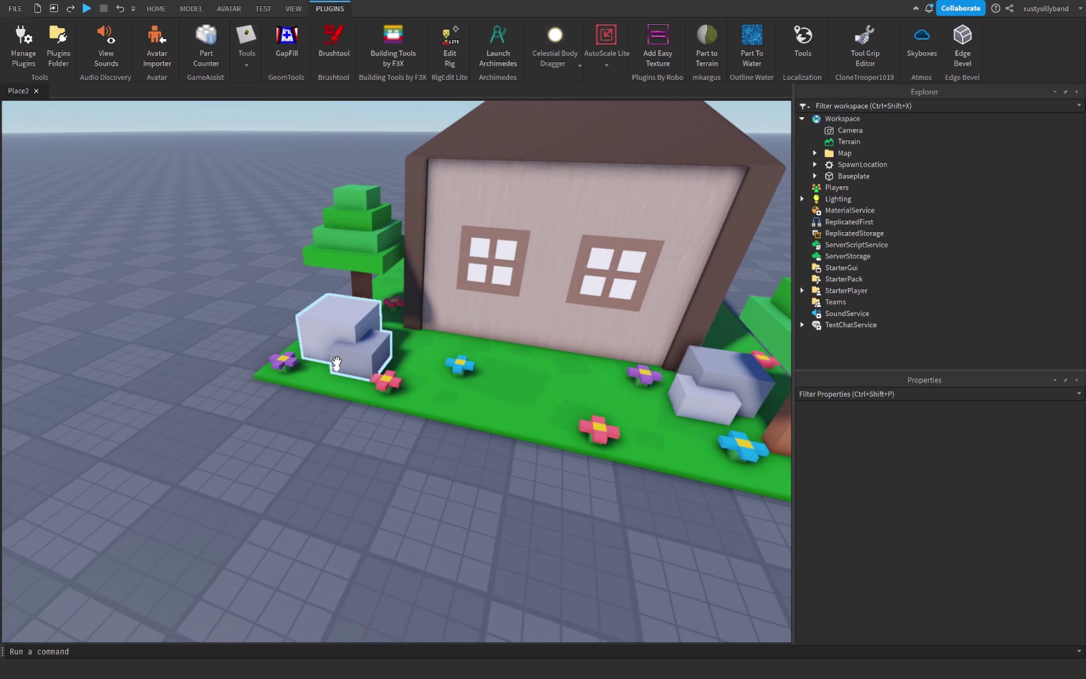
{"action": "left_click", "coordinate": [360, 350]}
{"action": "left_click", "coordinate": [350, 341]}
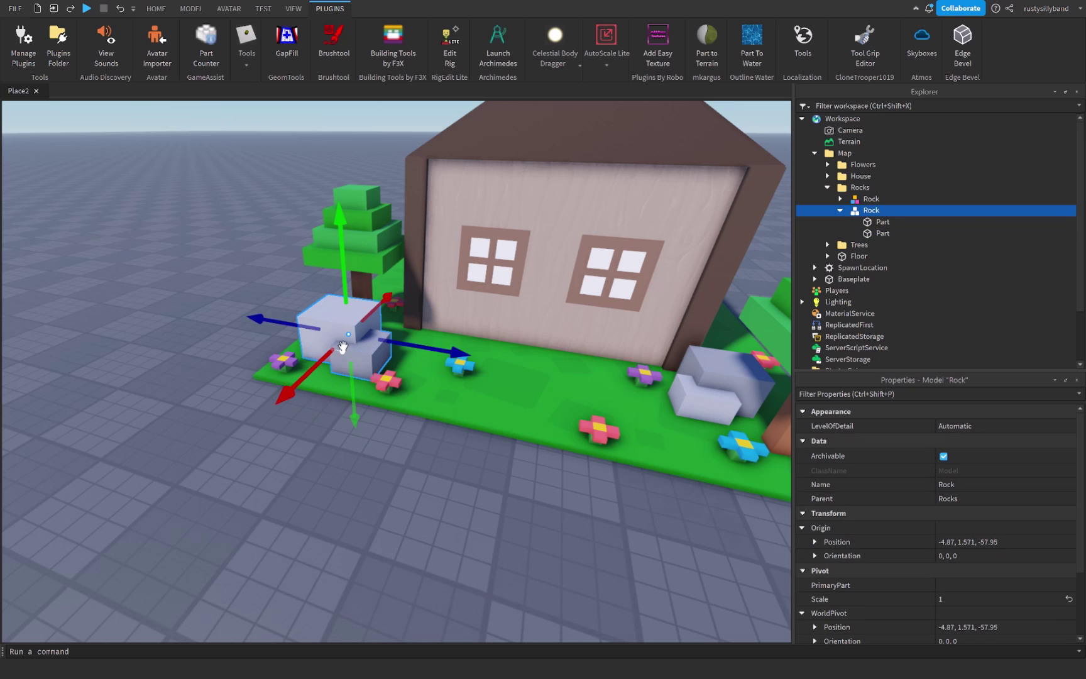
{"action": "key", "text": "ctrl+d"}
{"action": "mouse_move", "coordinate": [354, 341]}
{"action": "left_mouse_down"}
{"action": "mouse_move", "coordinate": [383, 364]}
{"action": "mouse_move", "coordinate": [388, 344]}
{"action": "mouse_move", "coordinate": [351, 335]}
{"action": "left_mouse_up"}
Scale the copied rock up into a large cliff-sized boulder and rotate it to a different angle
{"action": "key", "text": "ctrl+3"}
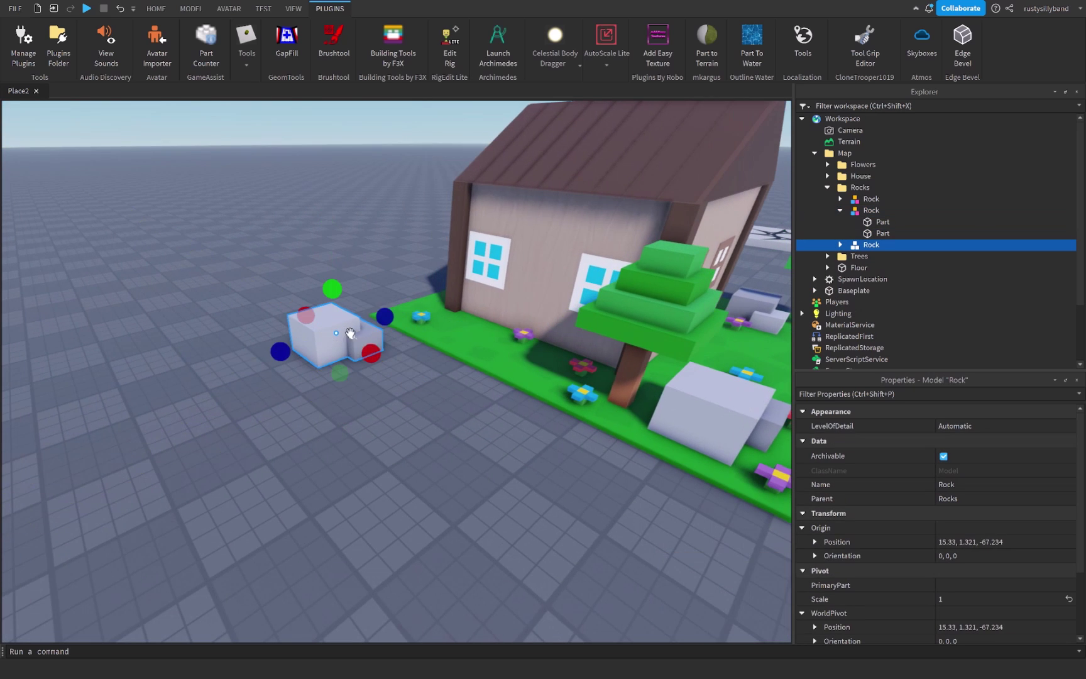
{"action": "left_click_drag", "start_coordinate": [333, 288], "coordinate": [363, 169]}
{"action": "key", "text": "ctrl+4"}
{"action": "left_click_drag", "start_coordinate": [363, 306], "coordinate": [419, 308]}
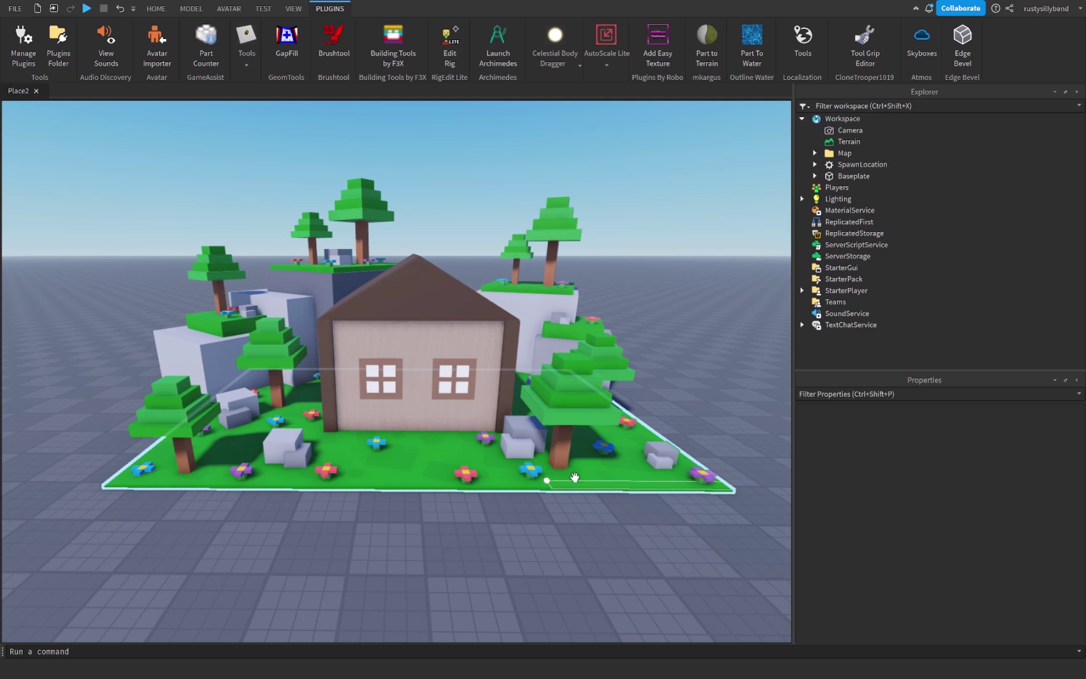
Examine the expanded scene with its cliffs, trees, rocks and flowers around the house, both up close and from the front
{"action": "scroll", "coordinate": [552, 524], "scroll_direction": "up", "scroll_amount": 5}
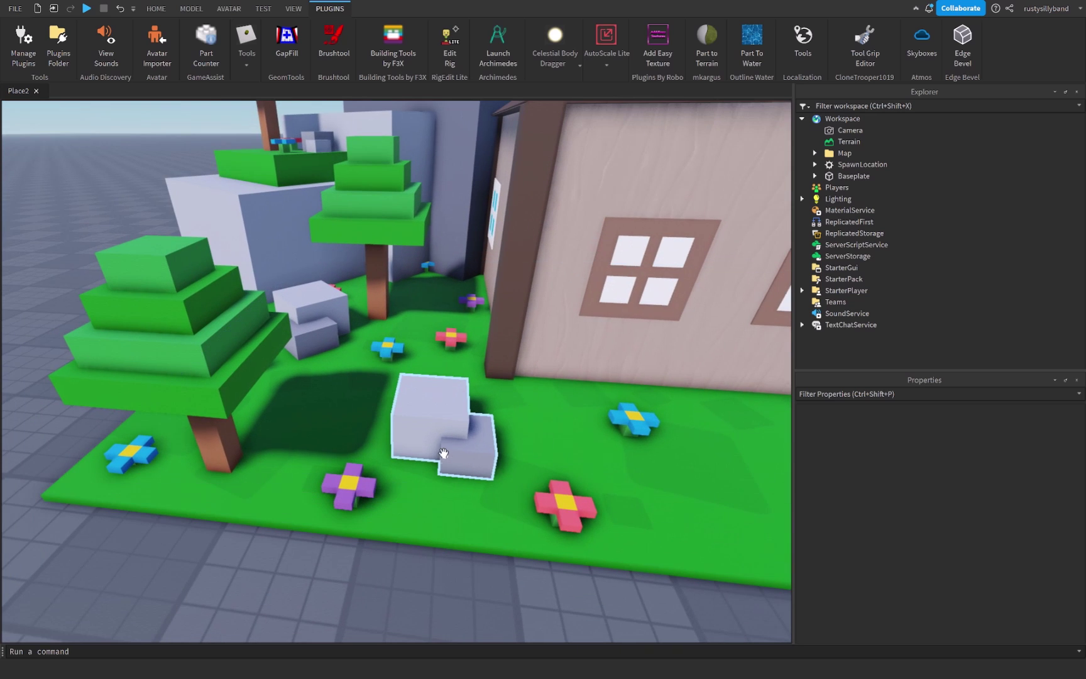
{"action": "scroll", "coordinate": [440, 448], "scroll_direction": "up", "scroll_amount": 3}
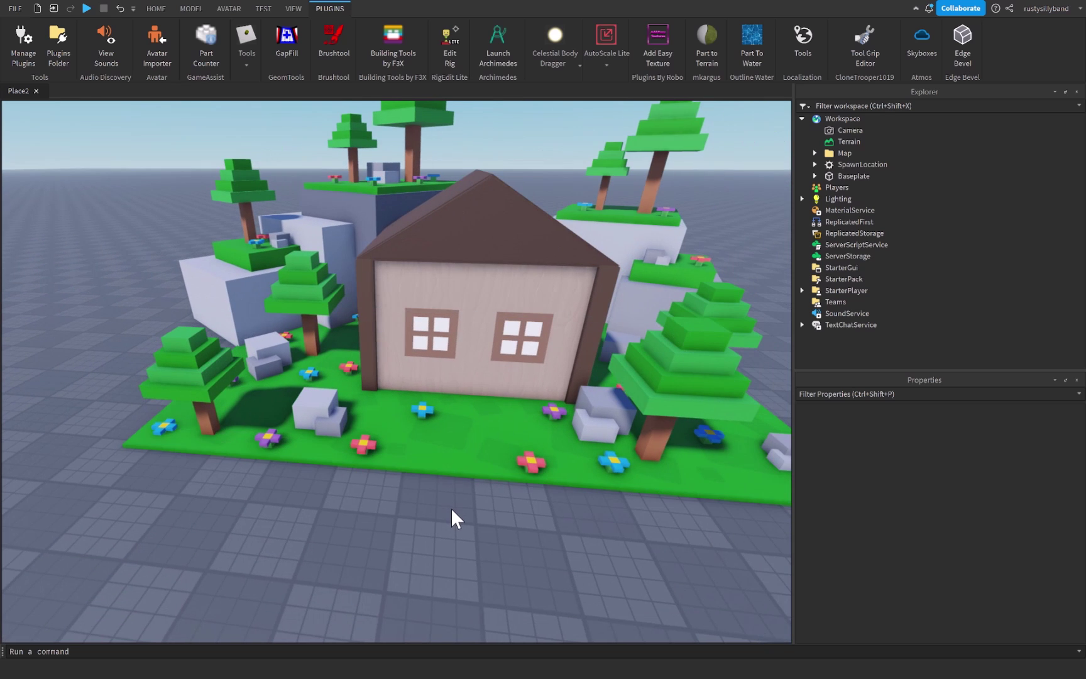
{"action": "right_click_drag", "start_coordinate": [451, 507], "coordinate": [519, 502]}
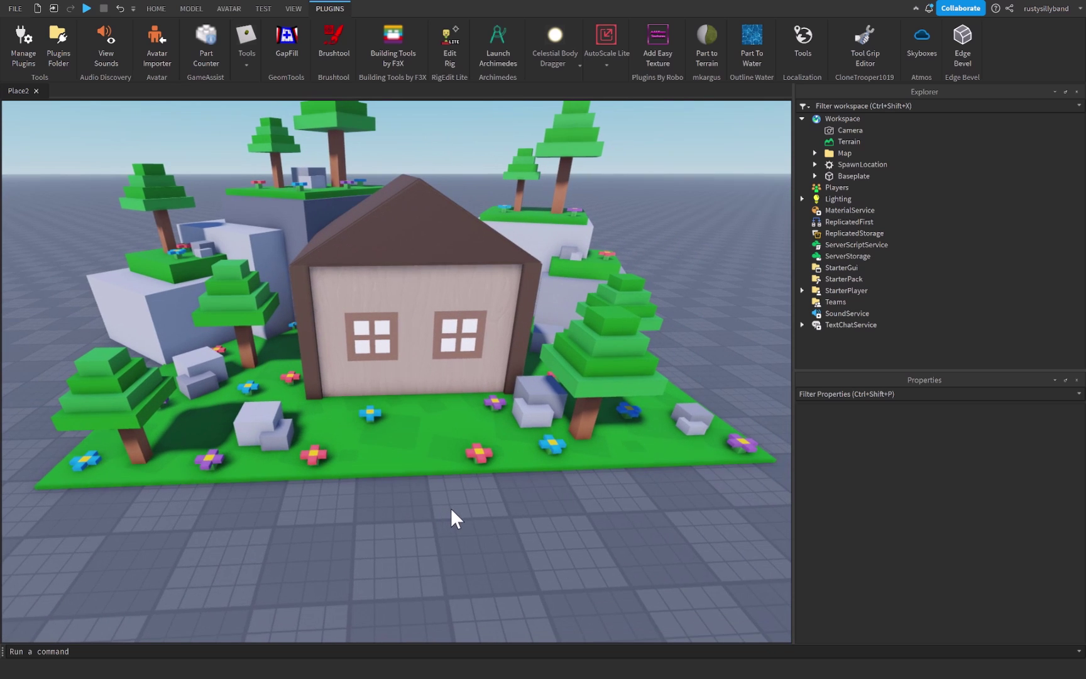
{"action": "key", "text": "w"}
{"action": "key", "text": "d"}
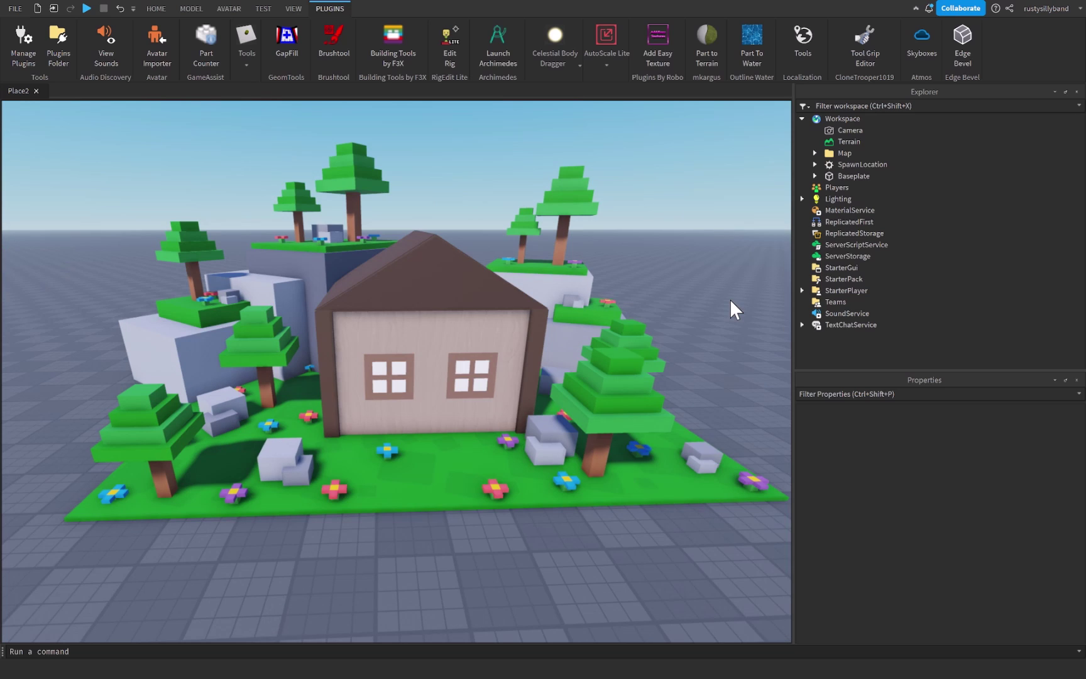
{"action": "right_click_drag", "start_coordinate": [730, 300], "coordinate": [739, 300]}
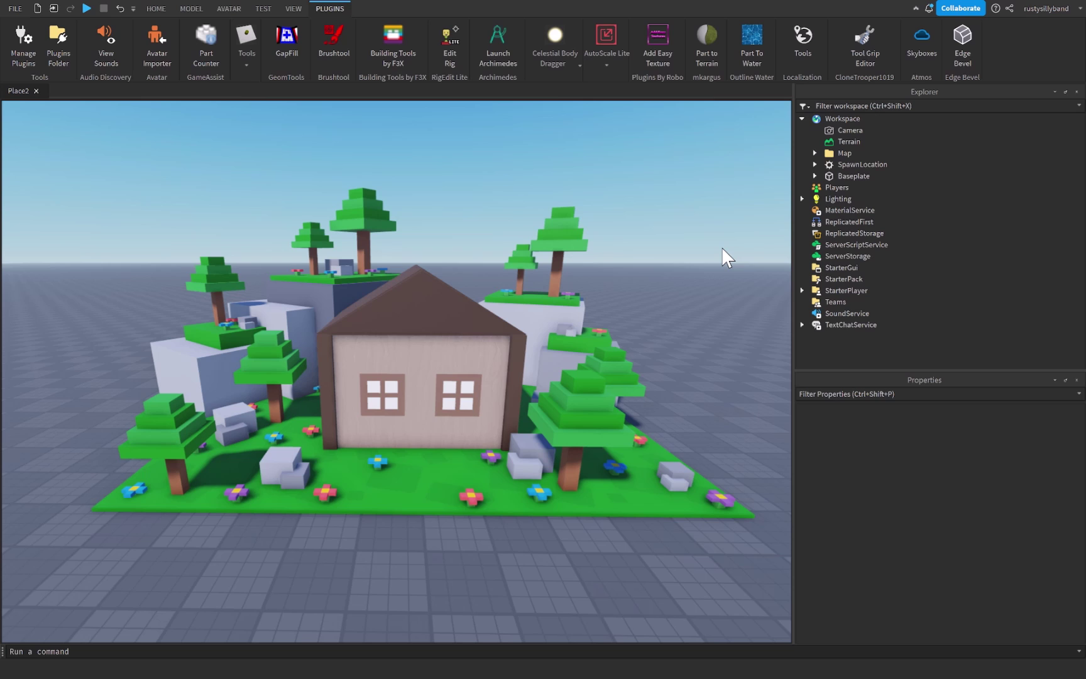
{"action": "right_click_drag", "start_coordinate": [721, 247], "coordinate": [695, 266]}
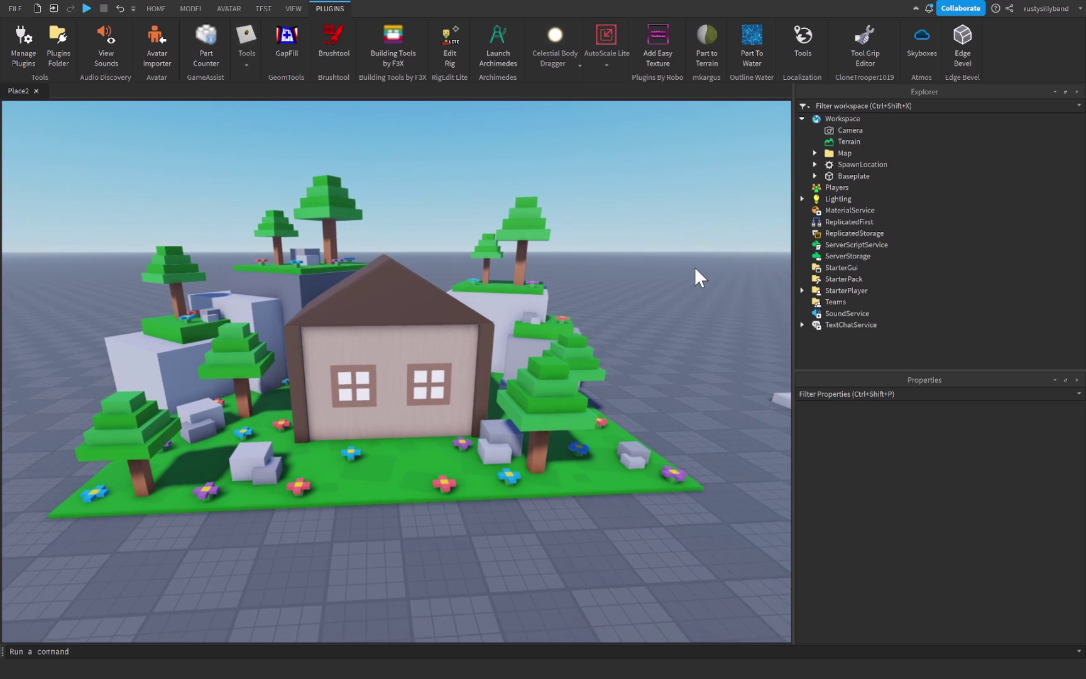
{"action": "key", "text": "s"}
{"action": "key", "text": "a"}
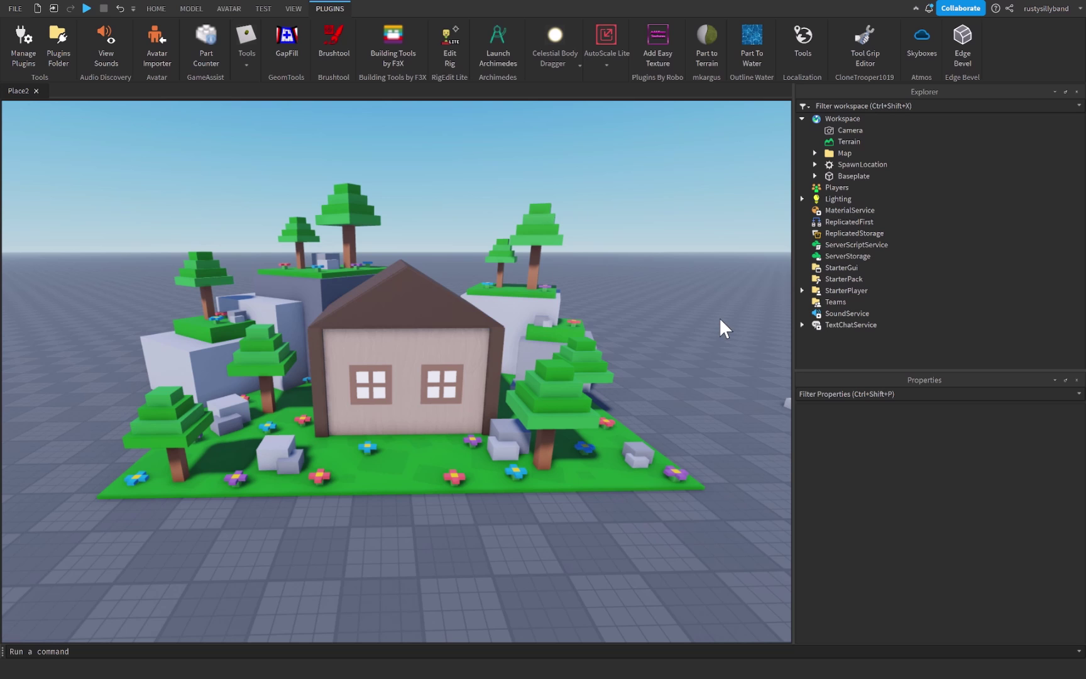
{"action": "scroll", "coordinate": [718, 317], "scroll_direction": "up", "scroll_amount": 3}
{"action": "scroll", "coordinate": [719, 318], "scroll_direction": "down", "scroll_amount": 6}
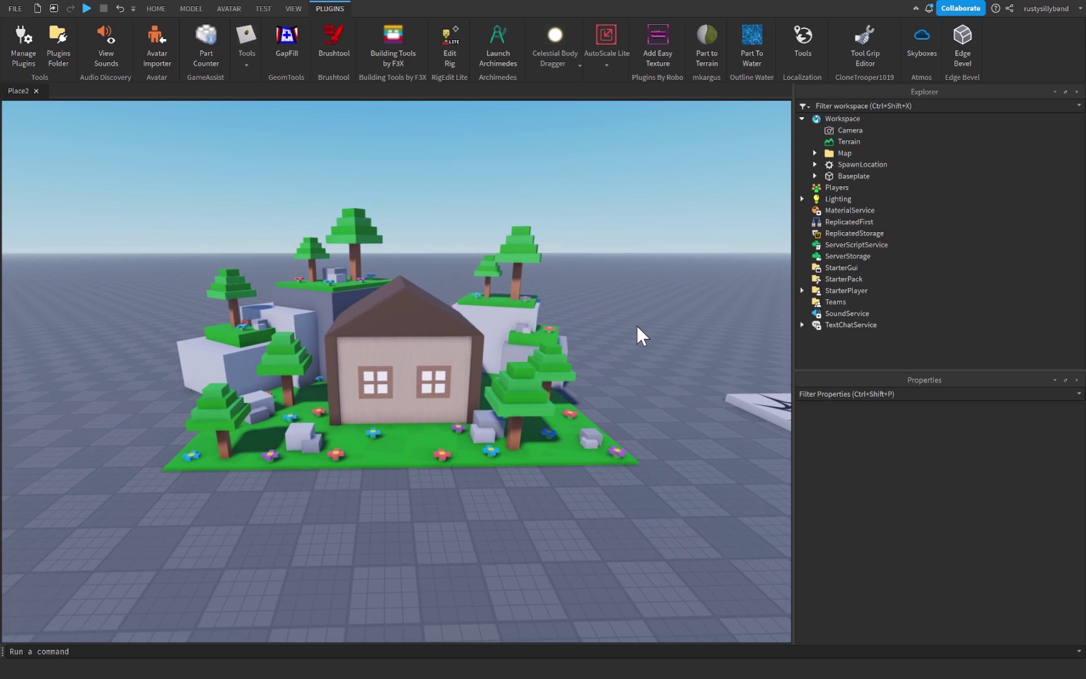
{"action": "scroll", "coordinate": [637, 324], "scroll_direction": "up", "scroll_amount": 4}
{"action": "scroll", "coordinate": [637, 325], "scroll_direction": "down", "scroll_amount": 4}
{"action": "scroll", "coordinate": [662, 250], "scroll_direction": "up", "scroll_amount": 3}
{"action": "scroll", "coordinate": [662, 250], "scroll_direction": "down", "scroll_amount": 3}
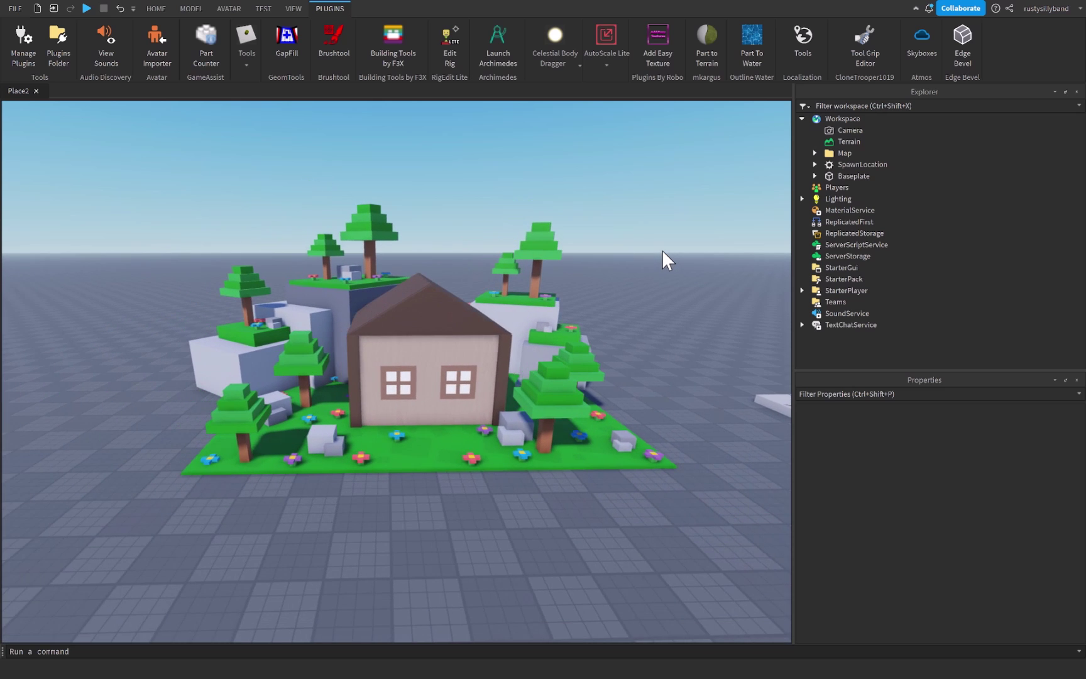
{"action": "scroll", "coordinate": [661, 249], "scroll_direction": "up", "scroll_amount": 4}
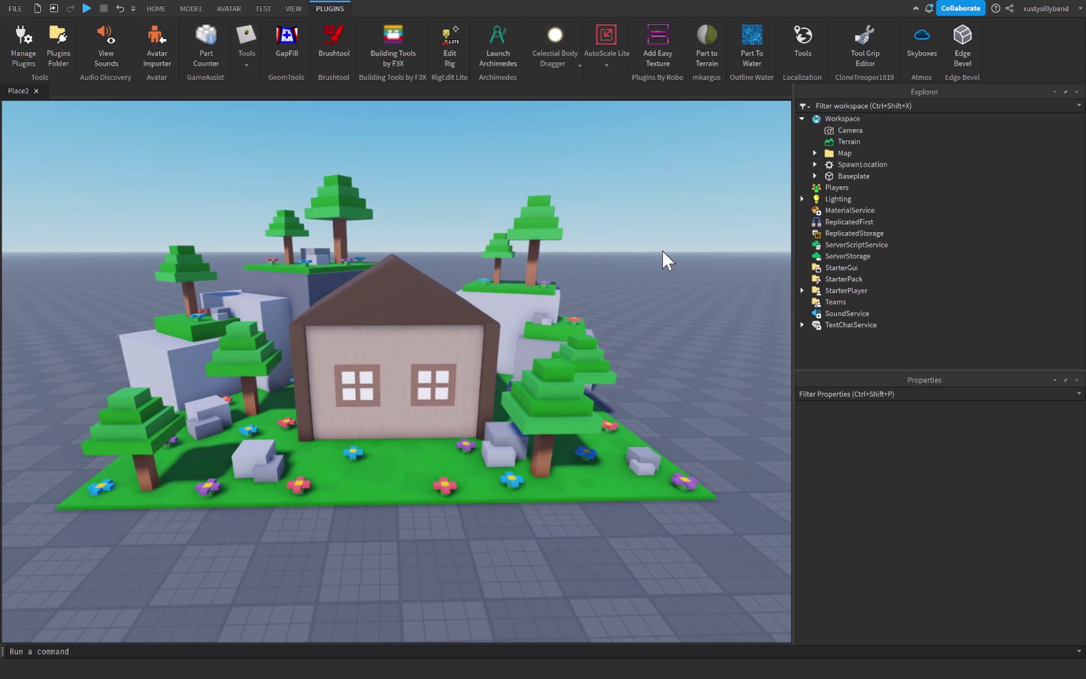
{"action": "scroll", "coordinate": [662, 249], "scroll_direction": "down", "scroll_amount": 2}
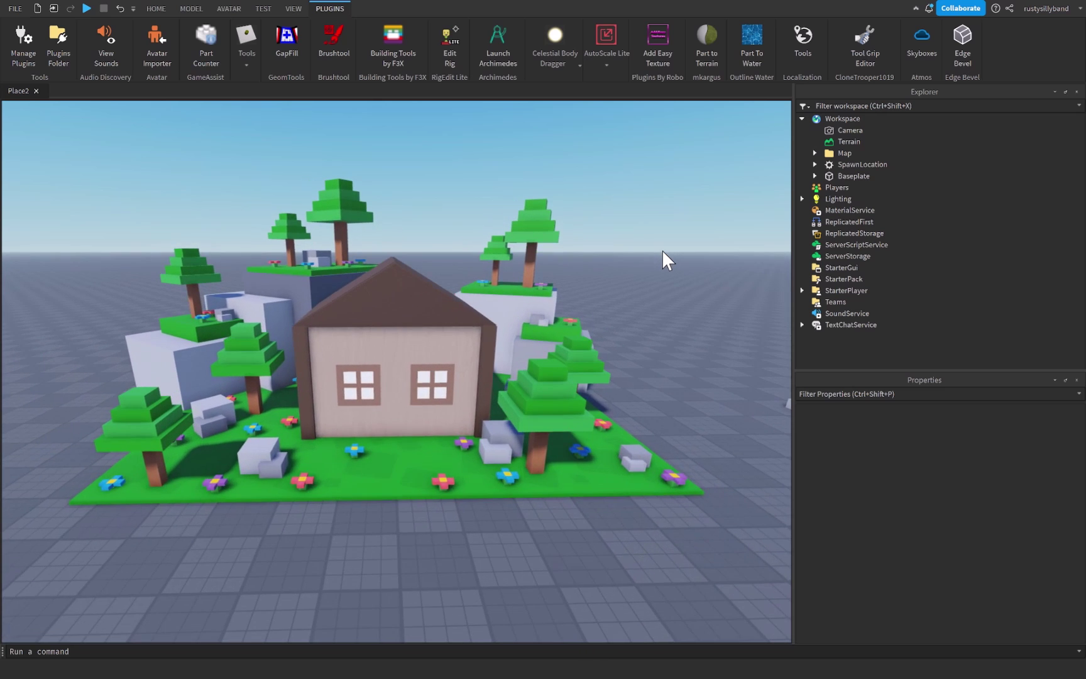